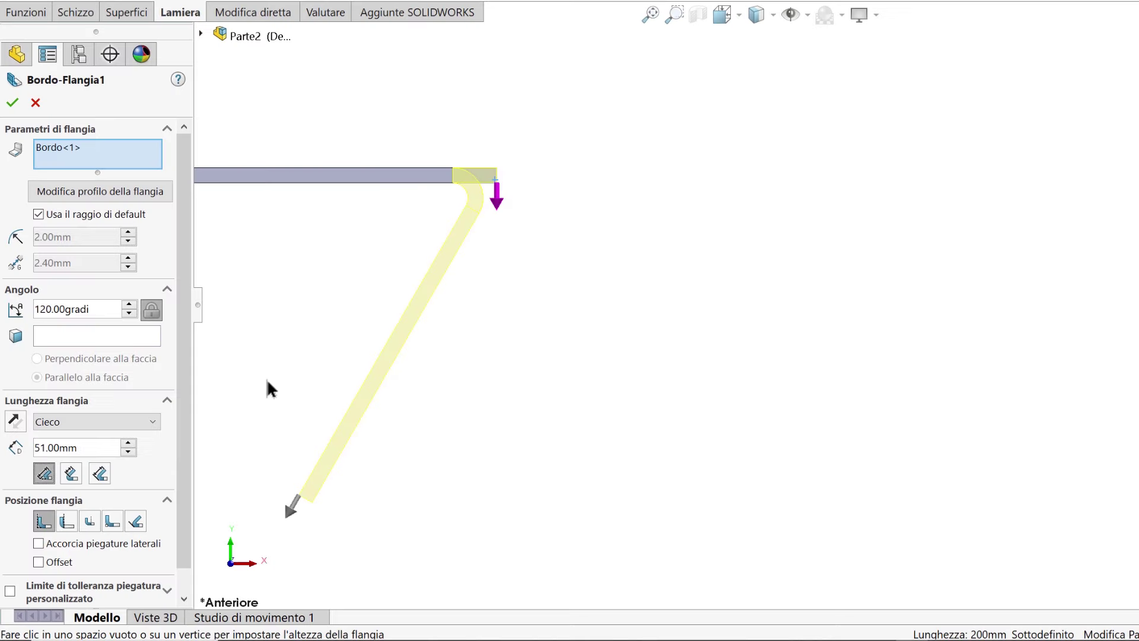
# Zoom in on the flange's bend corner and pan to centre it in view
pyautogui.scroll(-2, 180, 380)
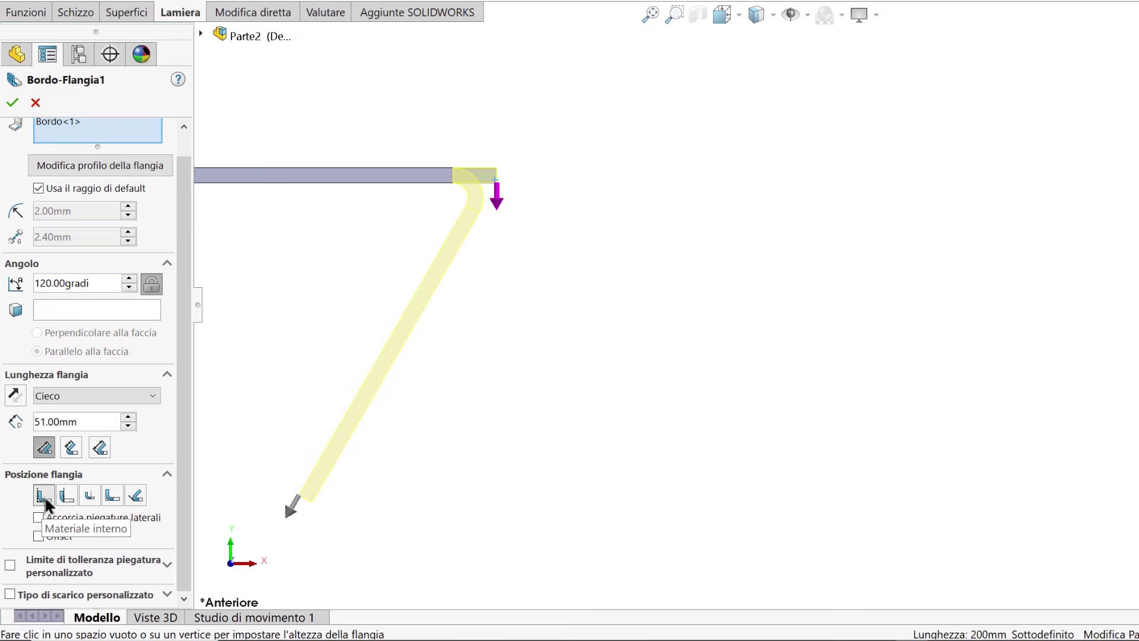
pyautogui.scroll(-2, 489, 189)
pyautogui.scroll(-4, 580, 209)
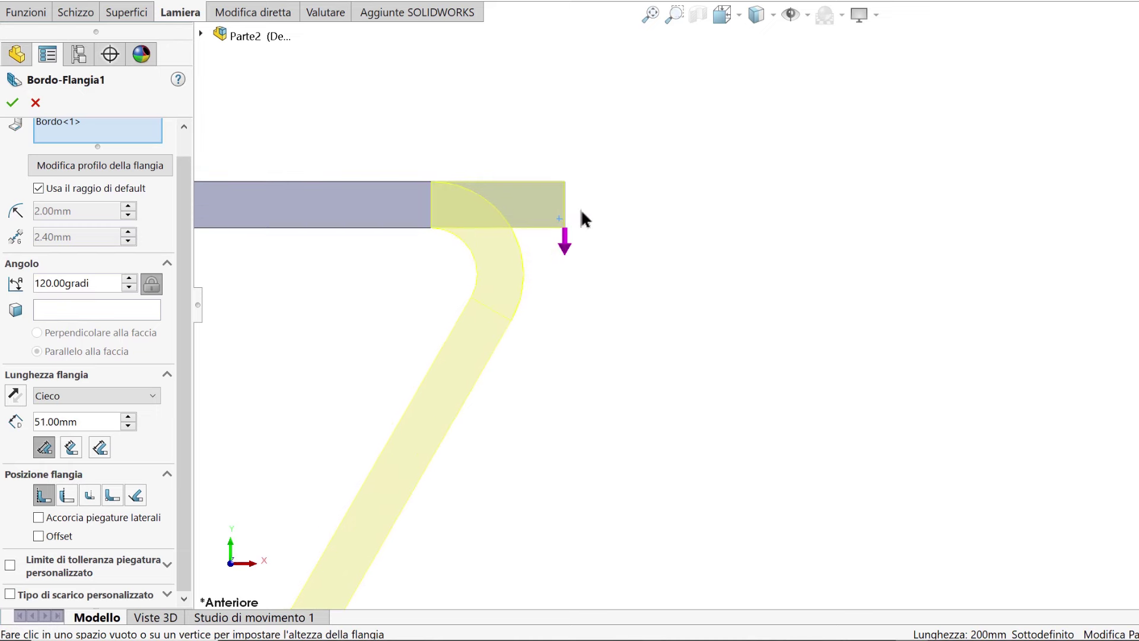
pyautogui.scroll(-3, 578, 181)
pyautogui.keyDown('ctrl'); pyautogui.moveTo(591, 208); pyautogui.dragTo(564, 243, button='middle'); pyautogui.keyUp('ctrl')
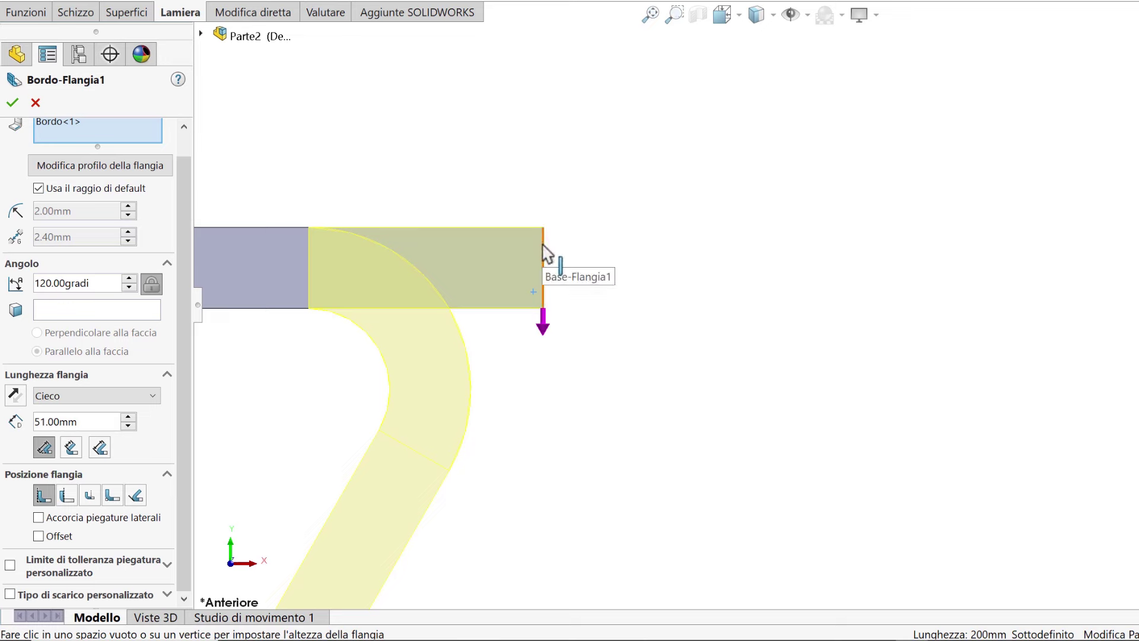
# Preview the flange at Material Outside, Bend Outside, then the fourth position option
pyautogui.click(68, 493)
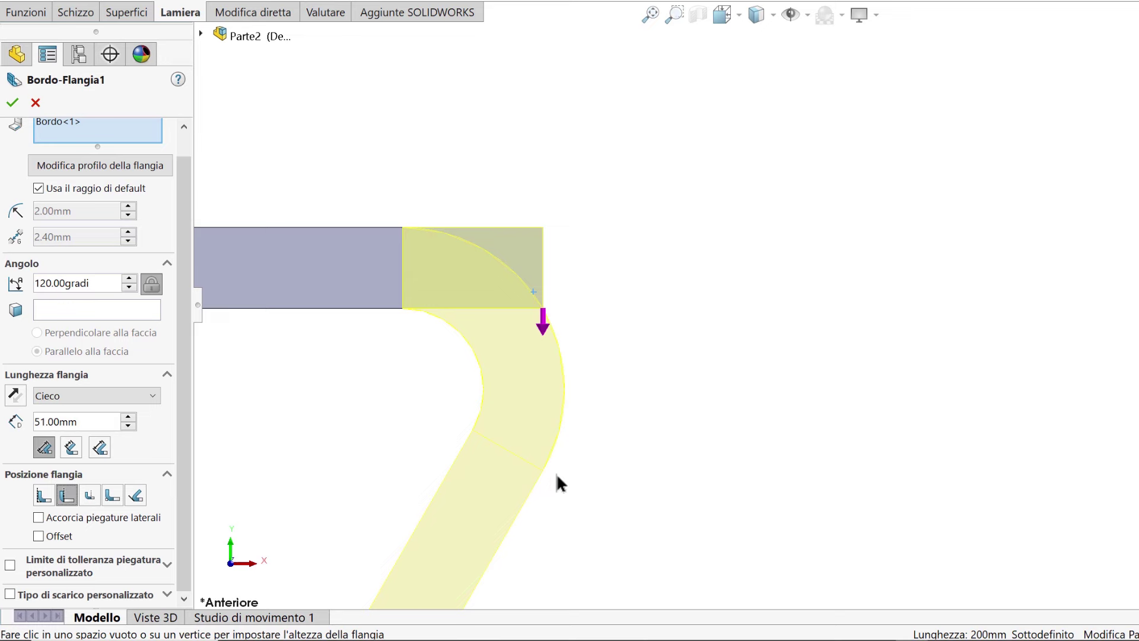
pyautogui.click(91, 495)
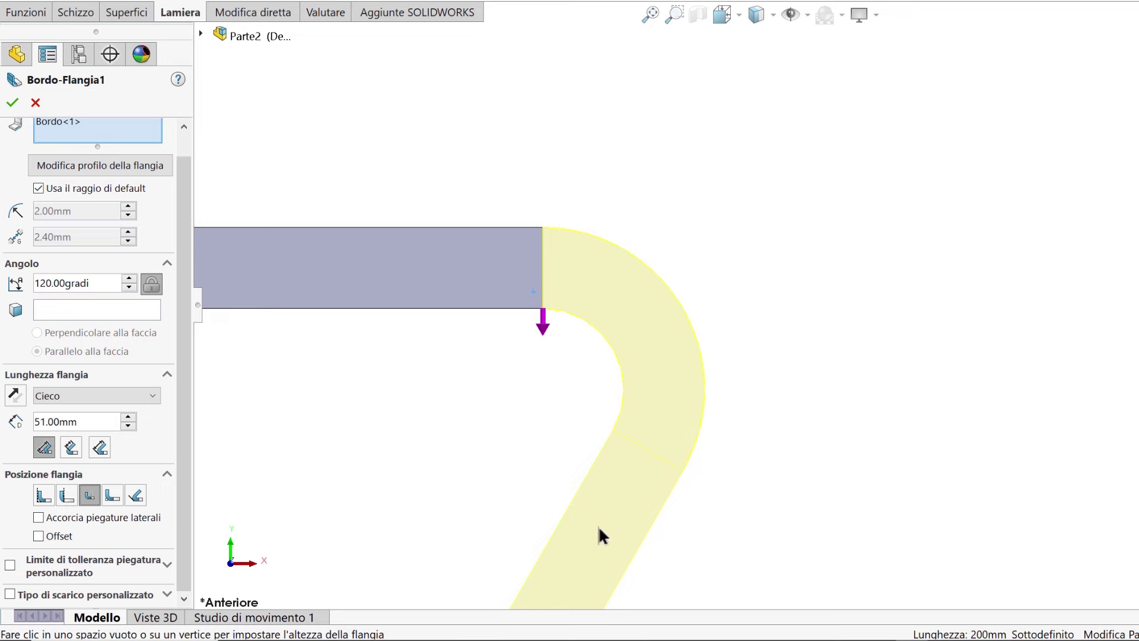
pyautogui.click(113, 497)
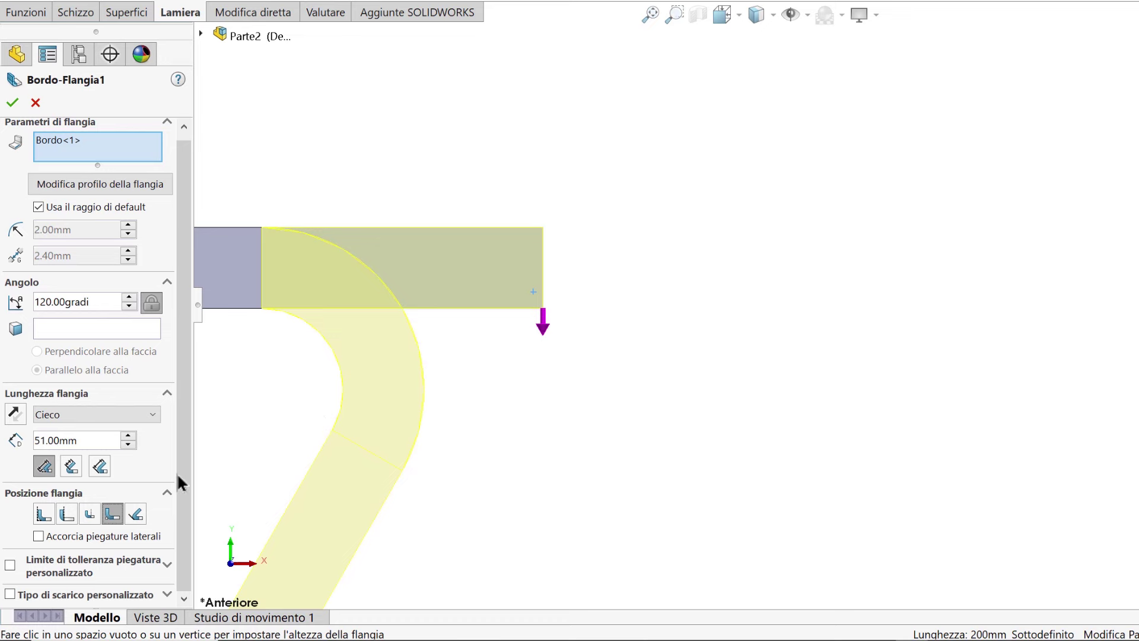
# Preview Tangent to Bend placement, then return the flange to Material Inside
pyautogui.click(141, 515)
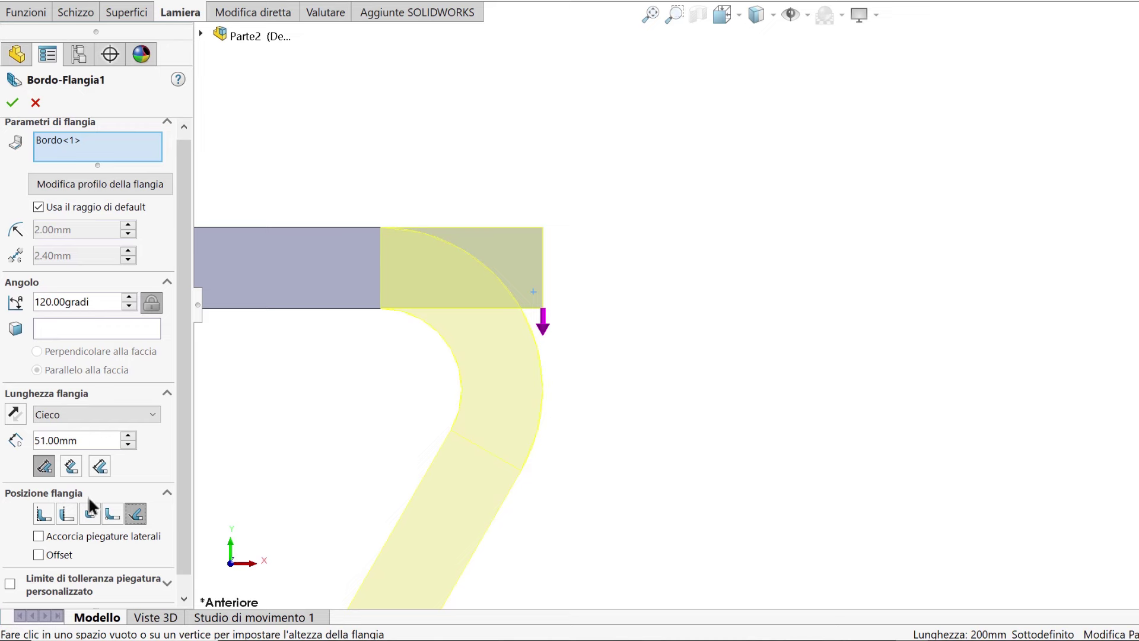
pyautogui.click(43, 516)
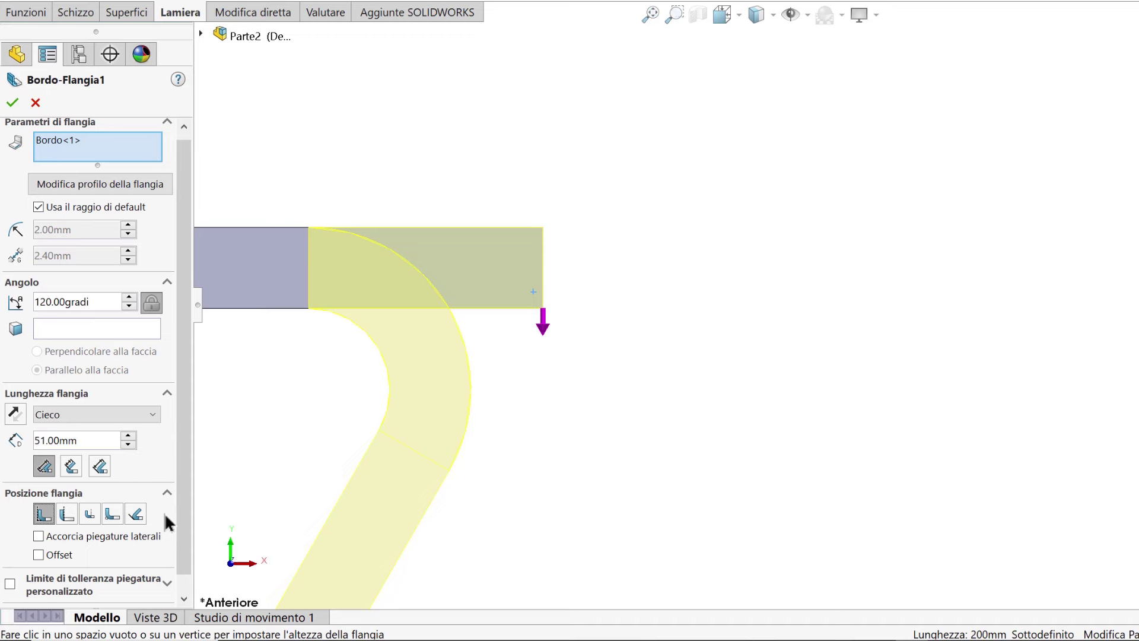
# Enable a Blind flange offset of 16.00 mm and reverse its direction
pyautogui.click(39, 556)
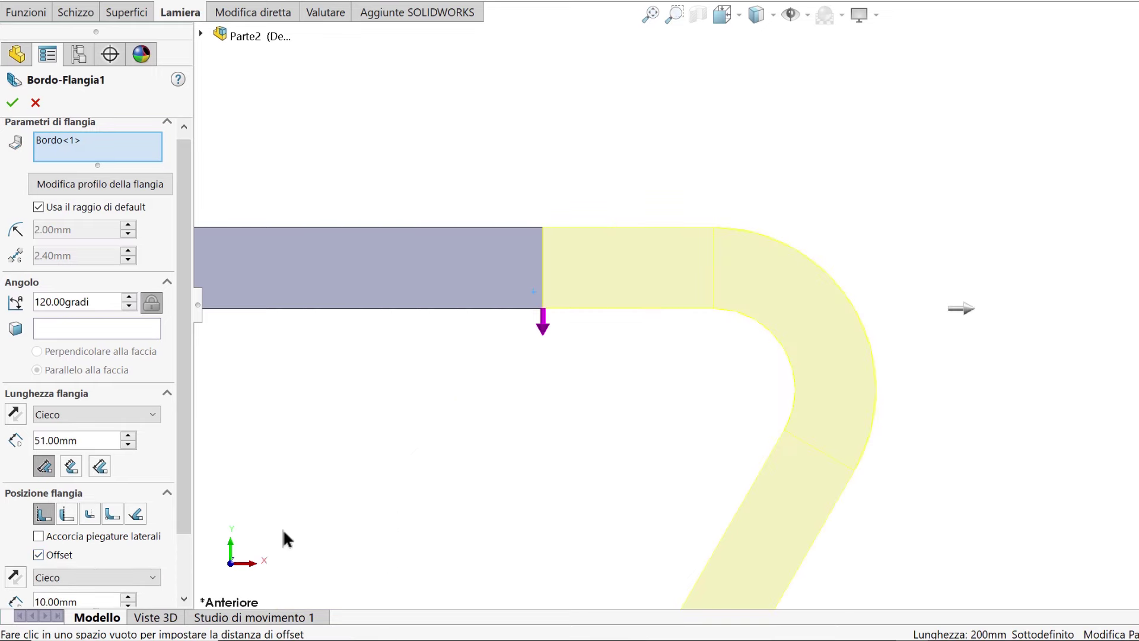
pyautogui.scroll(-2, 178, 491)
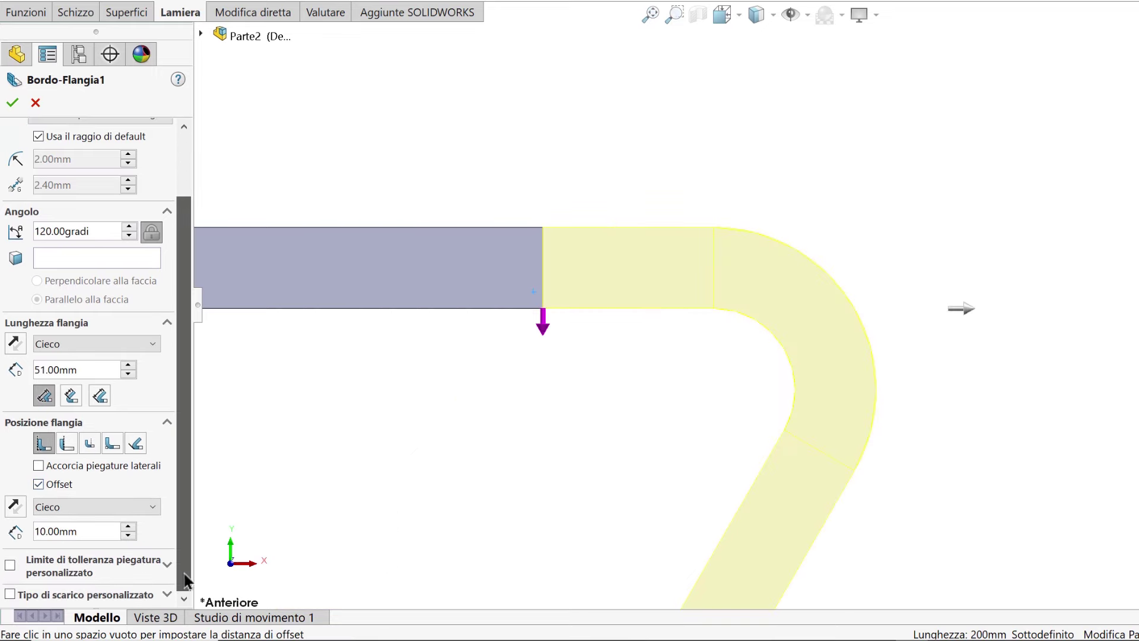
pyautogui.click(132, 514)
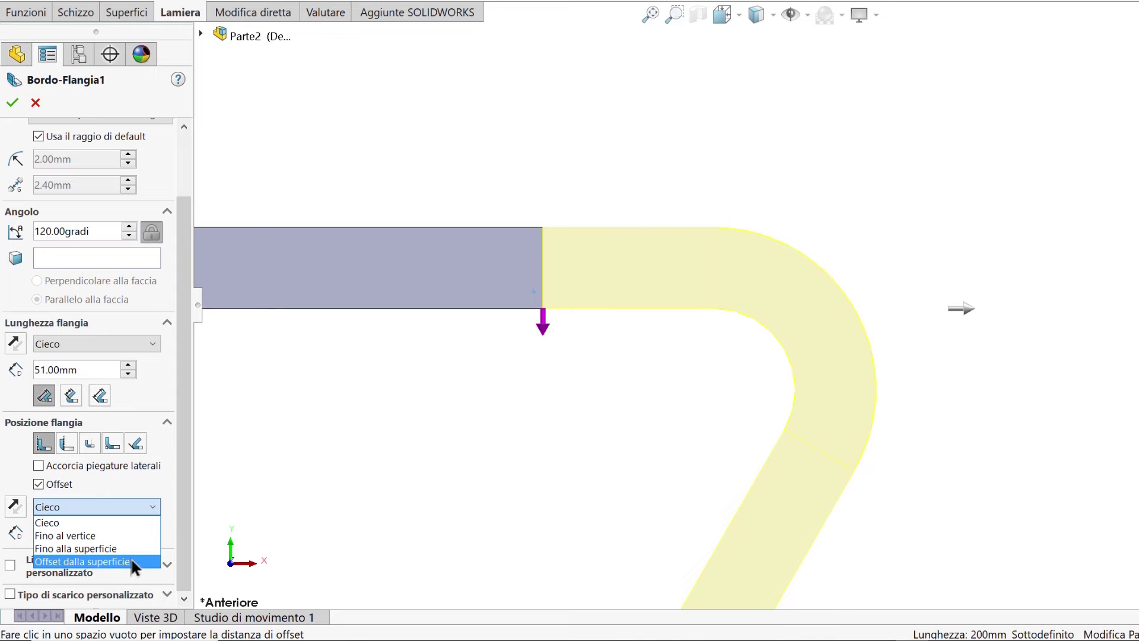
pyautogui.click(172, 495)
pyautogui.click(128, 526)
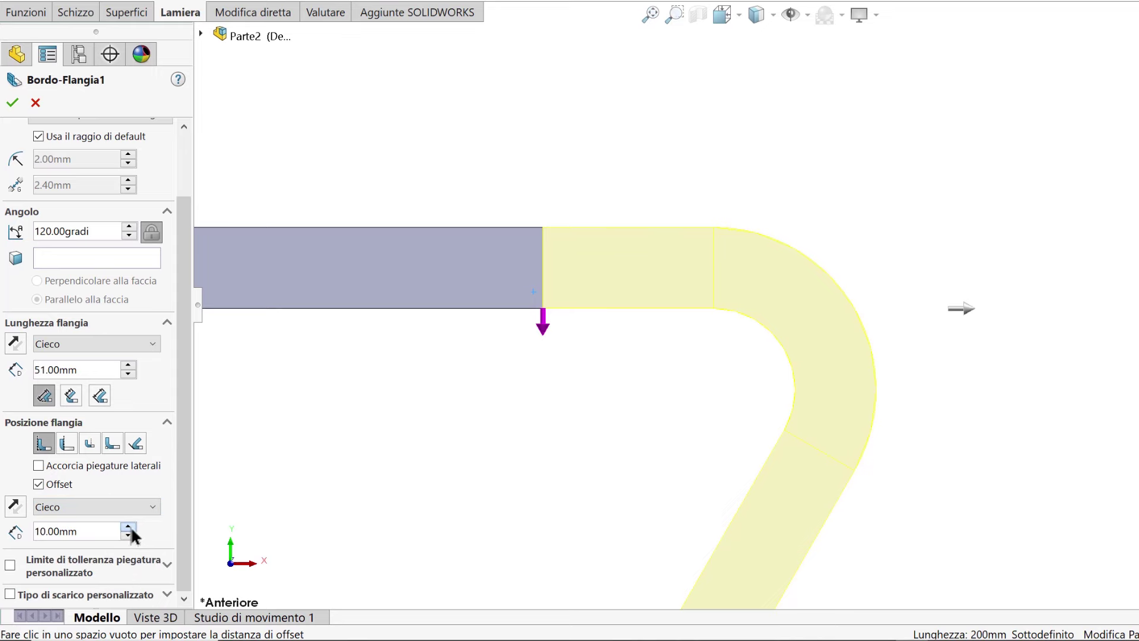
pyautogui.click(128, 526)
pyautogui.click(129, 527)
pyautogui.click(132, 530)
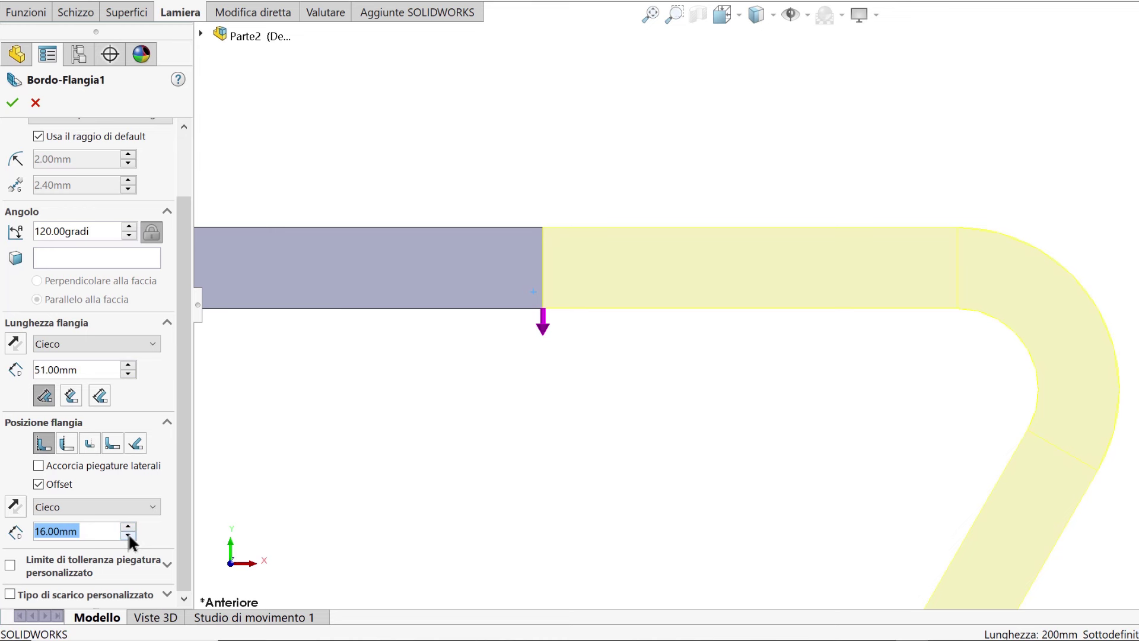
pyautogui.click(15, 504)
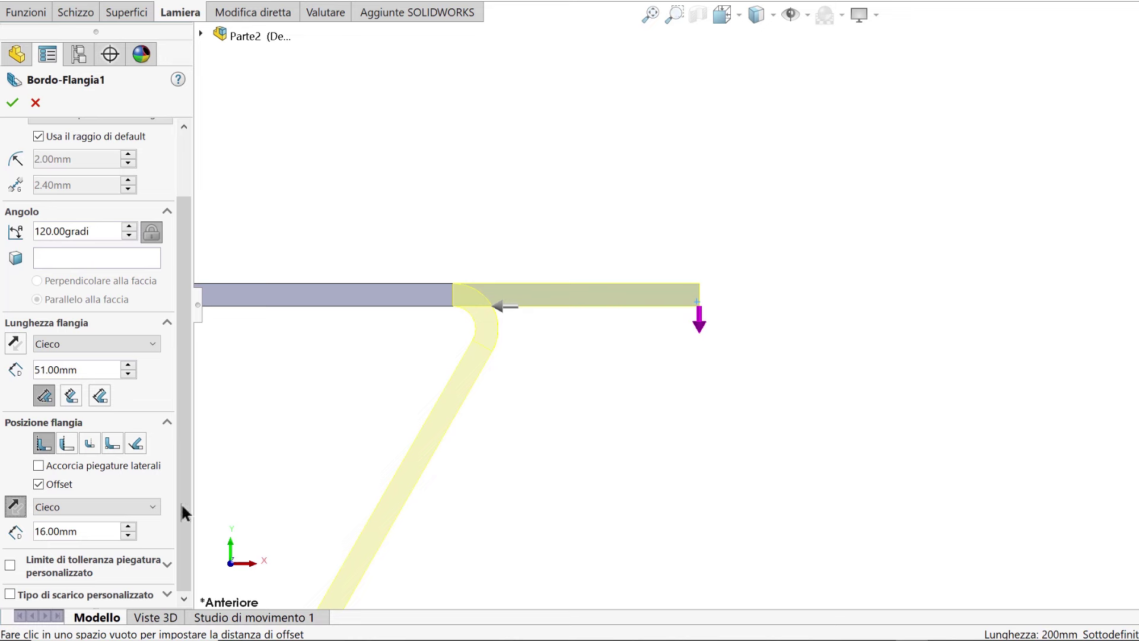
# Uncheck Offset so the flange bends at the plate's edge again
pyautogui.click(44, 482)
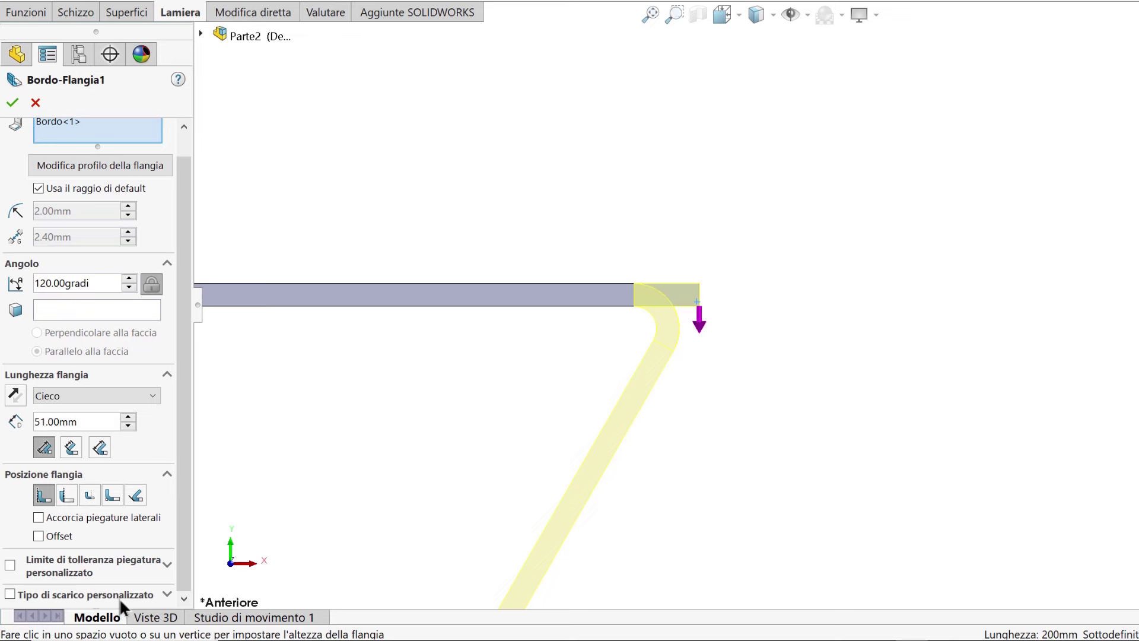
# Enable a custom 0.5 K-factor bend allowance and Obround relief with 0.5 ratio
pyautogui.click(10, 565)
pyautogui.scroll(-2, 182, 520)
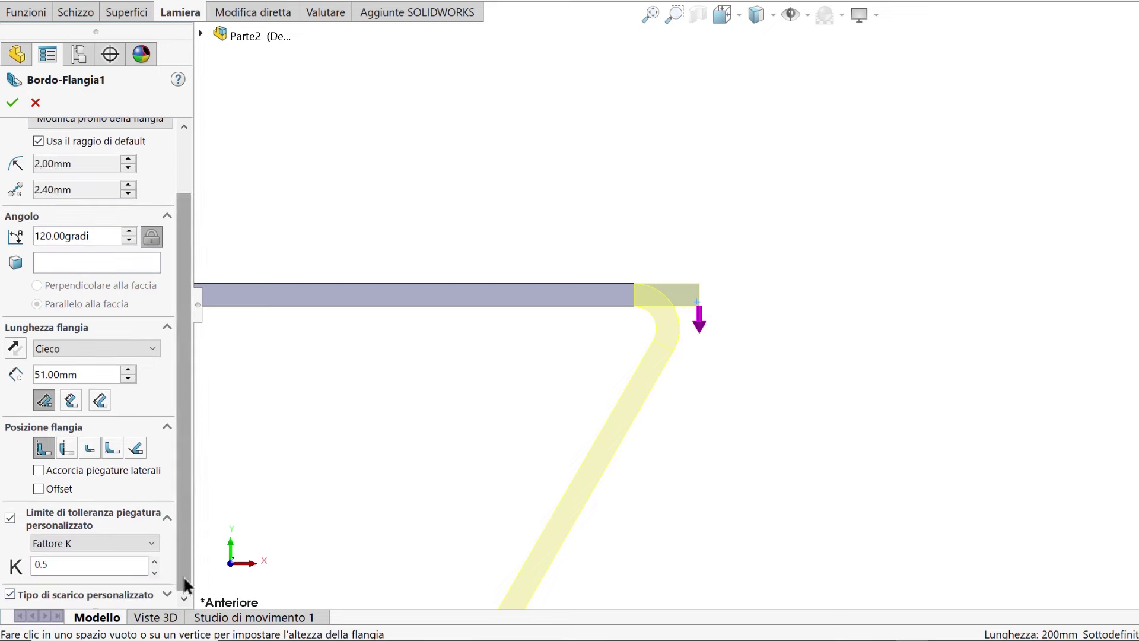
pyautogui.click(167, 594)
pyautogui.scroll(-3, 188, 510)
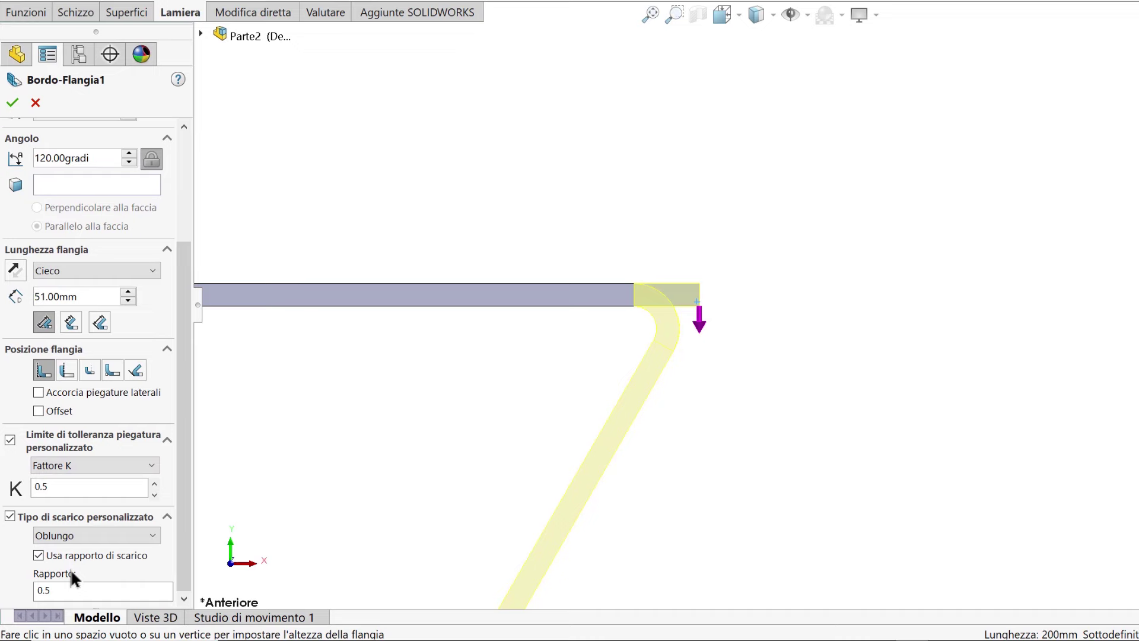
pyautogui.hotkey('ctrl', '7')
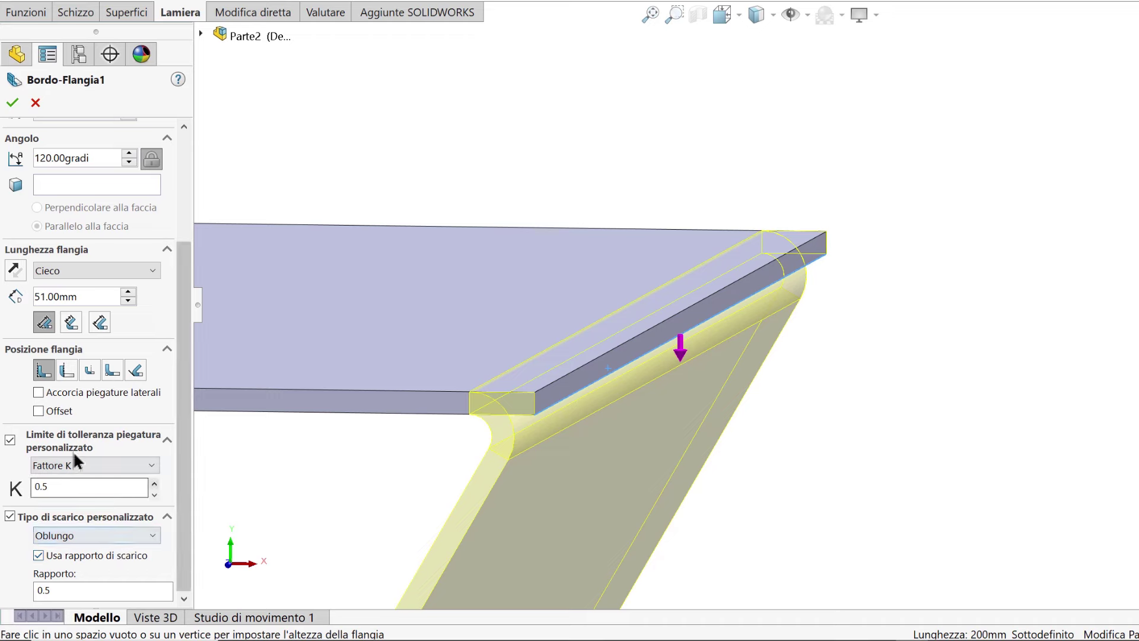
# Turn off custom bend allowance and relief, and set the flange angle to 90°
pyautogui.click(11, 440)
pyautogui.click(10, 516)
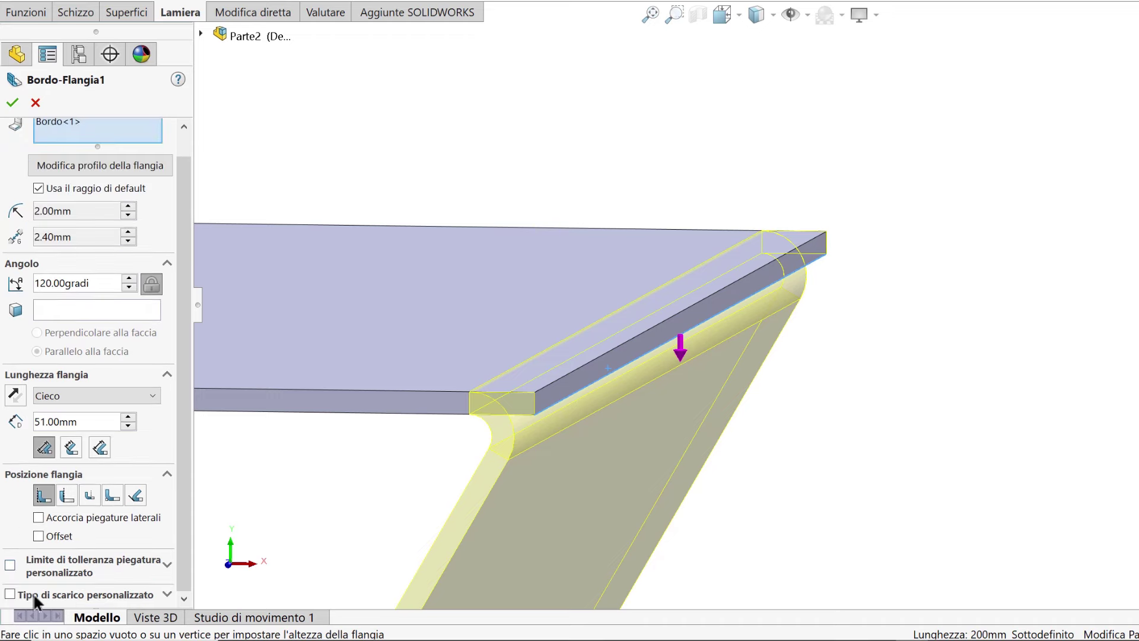
pyautogui.doubleClick(86, 283)
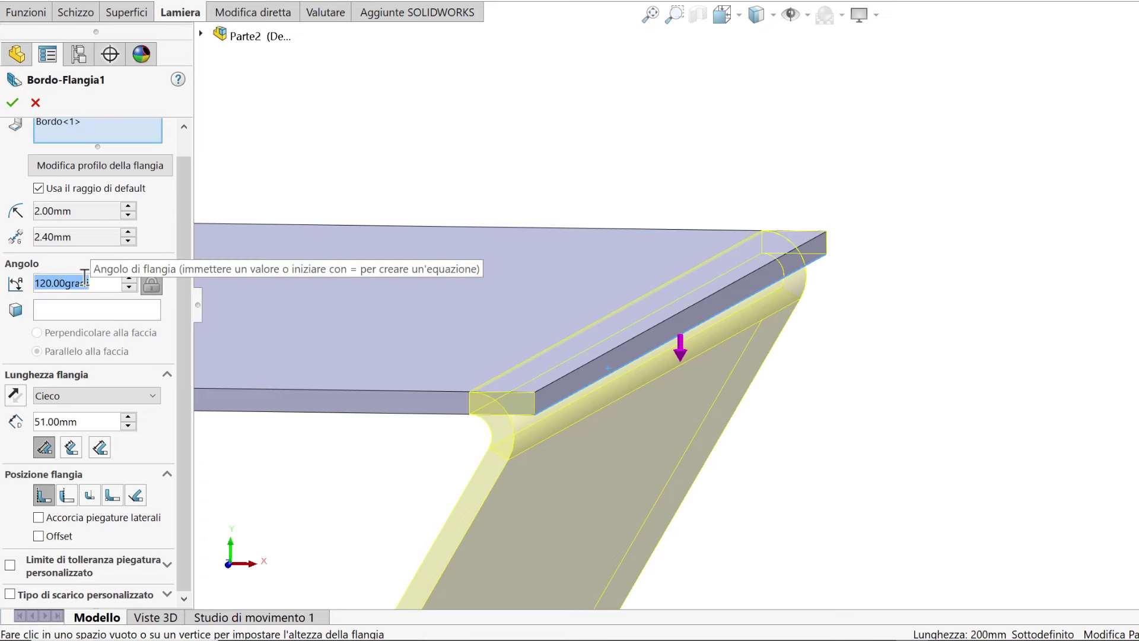
pyautogui.write('90')
pyautogui.press('Return')
pyautogui.scroll(2, 554, 300)
pyautogui.scroll(2, 611, 350)
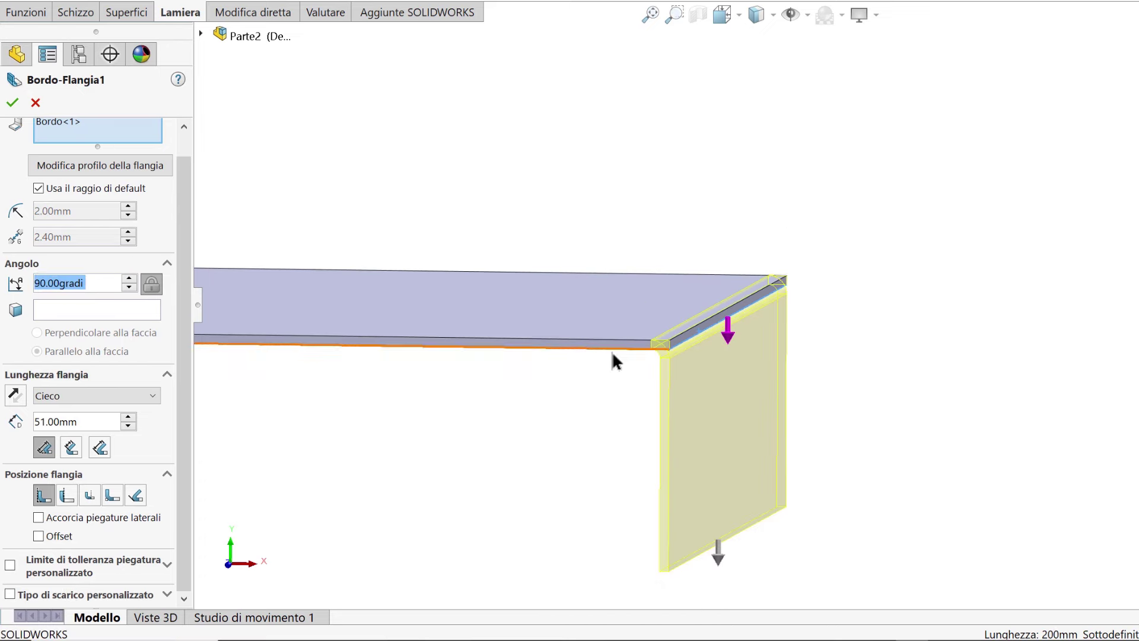
pyautogui.moveTo(611, 350)
pyautogui.keyDown('ctrl'); pyautogui.mouseDown(button='middle')
pyautogui.moveTo(579, 287)
pyautogui.moveTo(602, 285)
pyautogui.mouseUp(button='middle'); pyautogui.keyUp('ctrl')
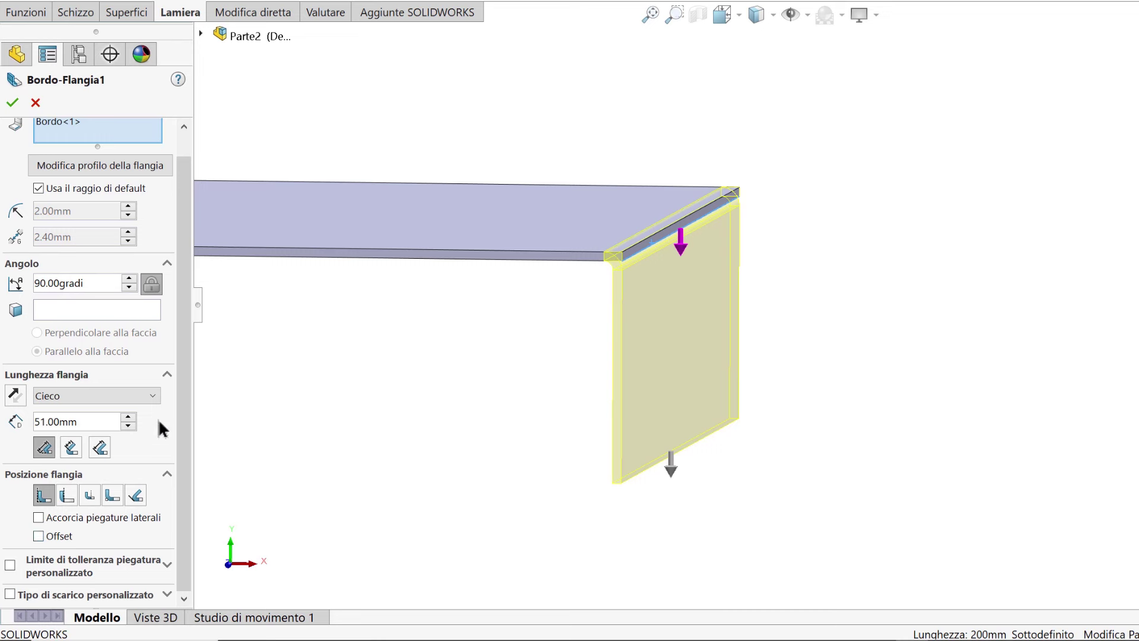
# Set the flange length to Up To Vertex, ending at the part's bottom-left vertex
pyautogui.click(151, 397)
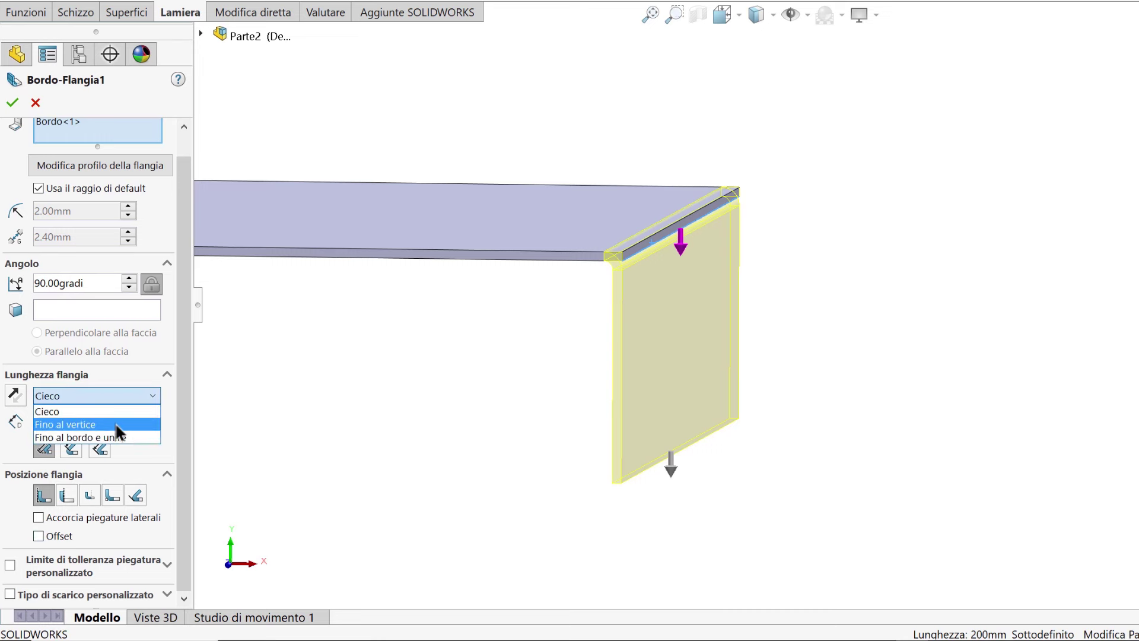
pyautogui.click(115, 424)
pyautogui.scroll(2, 419, 419)
pyautogui.keyDown('ctrl'); pyautogui.moveTo(419, 419); pyautogui.dragTo(589, 376, button='middle'); pyautogui.keyUp('ctrl')
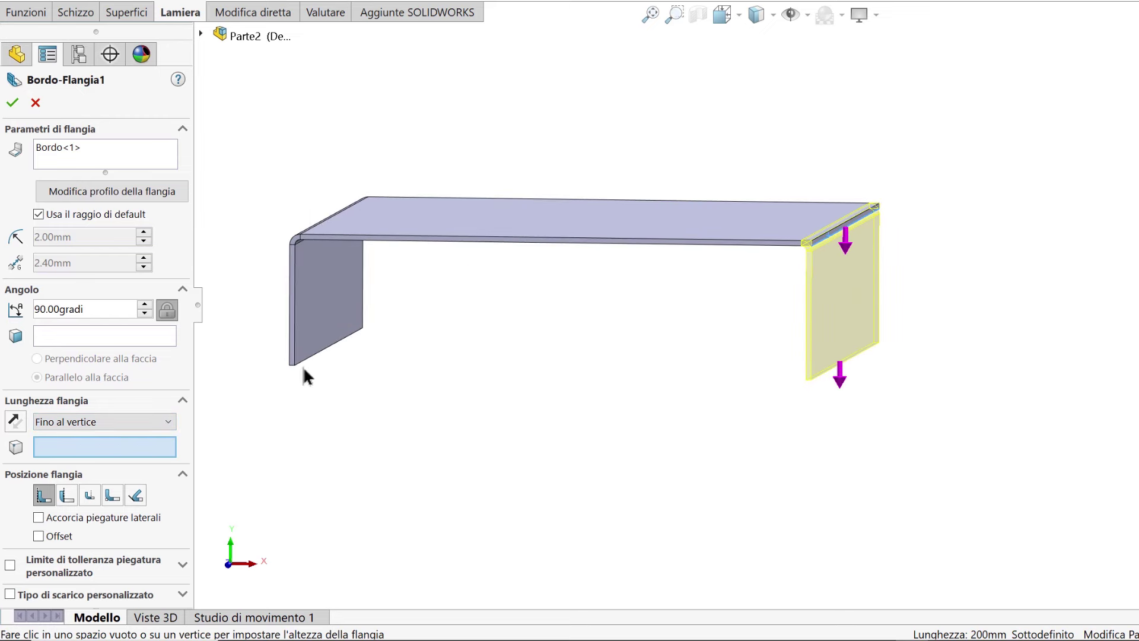
pyautogui.click(296, 366)
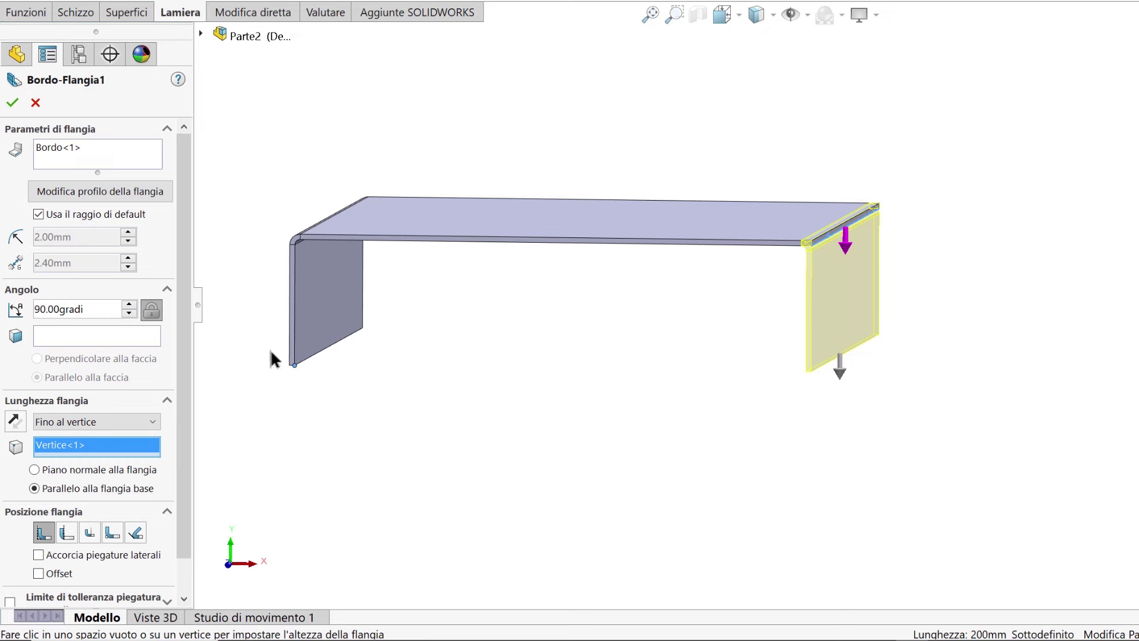
pyautogui.moveTo(183, 338)
pyautogui.moveTo(765, 415)
pyautogui.mouseDown(button='middle')
pyautogui.moveTo(714, 429)
pyautogui.moveTo(678, 463)
pyautogui.mouseUp(button='middle')
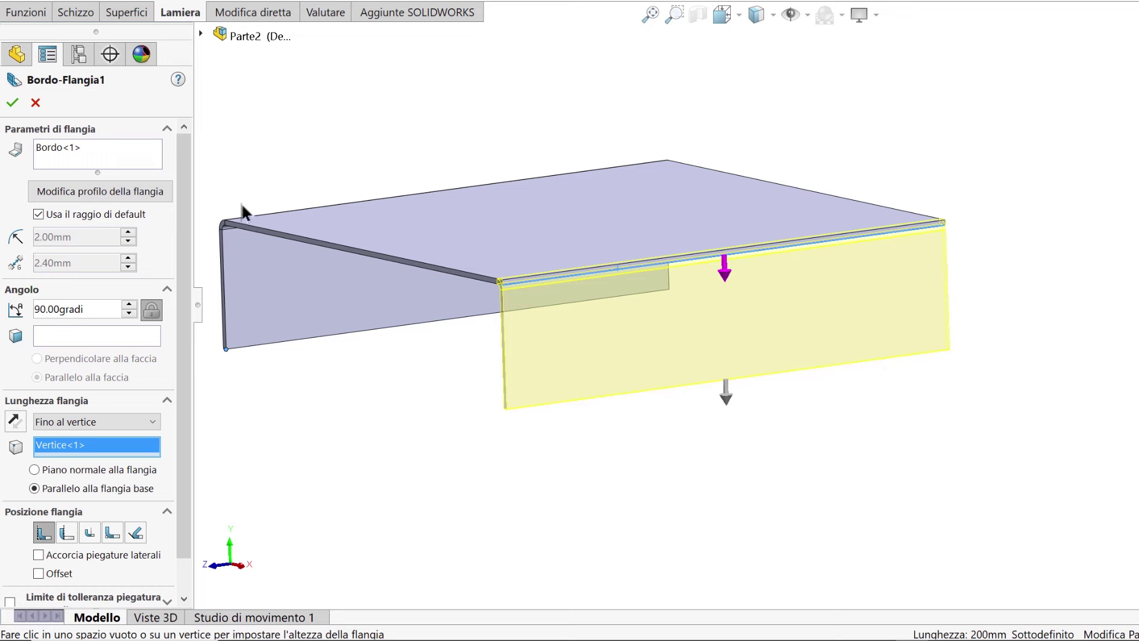
# Open the edge flange's profile sketch and view it face-on
pyautogui.click(151, 196)
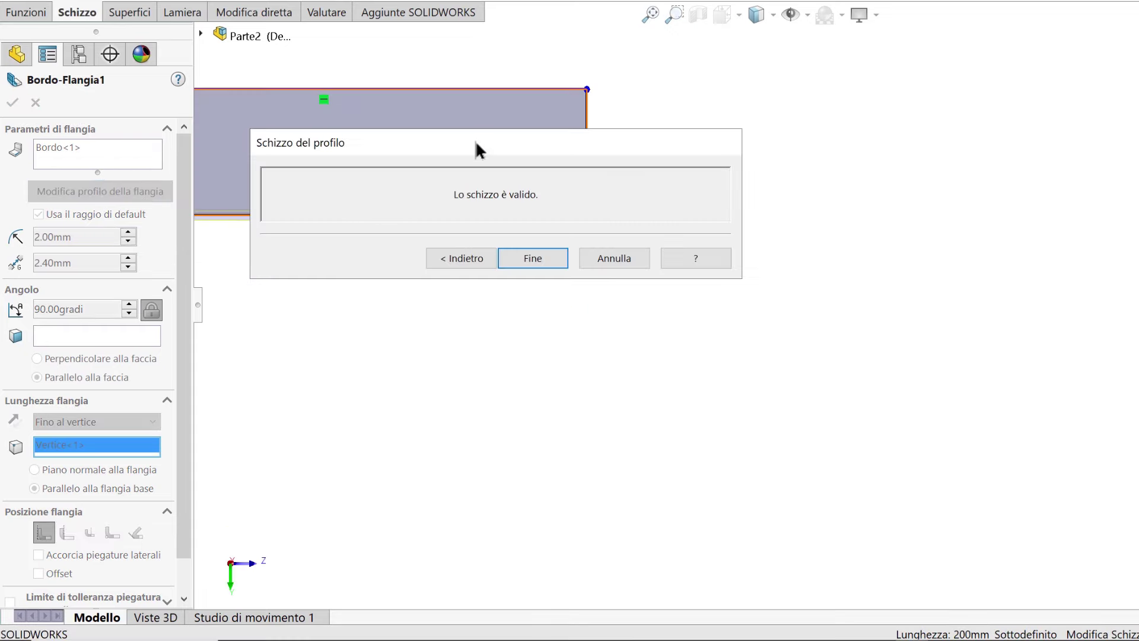
pyautogui.moveTo(476, 142); pyautogui.dragTo(1027, 43)
pyautogui.moveTo(1030, 38)
pyautogui.mouseDown()
pyautogui.moveTo(1016, 140)
pyautogui.moveTo(1015, 52)
pyautogui.mouseUp()
pyautogui.moveTo(445, 369)
pyautogui.keyDown('ctrl'); pyautogui.mouseDown(button='middle')
pyautogui.moveTo(495, 360)
pyautogui.moveTo(732, 483)
pyautogui.moveTo(772, 519)
pyautogui.moveTo(602, 468)
pyautogui.moveTo(651, 479)
pyautogui.moveTo(648, 495)
pyautogui.mouseUp(button='middle'); pyautogui.keyUp('ctrl')
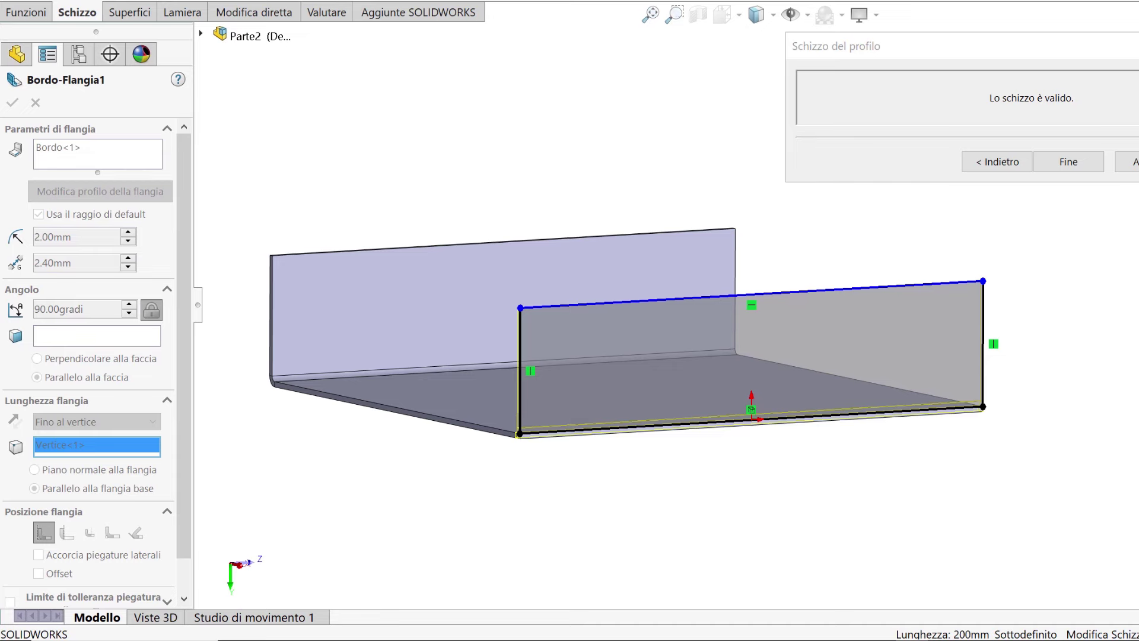
pyautogui.hotkey('ctrl', '8')
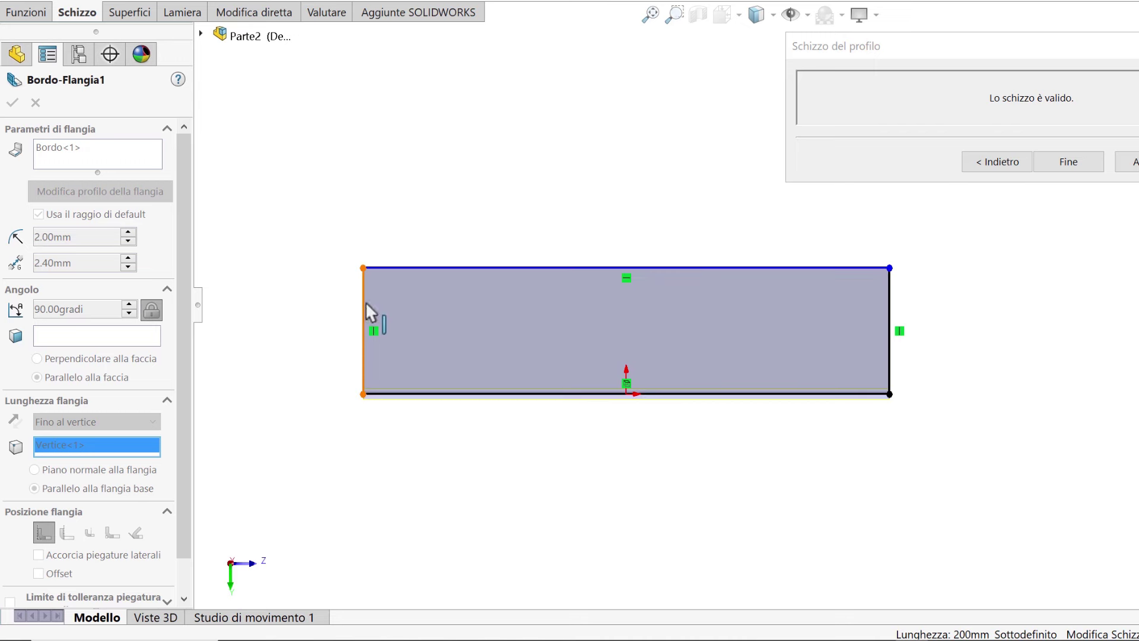
# Pull both profile sides inward, lower the top edge, and make it construction
pyautogui.moveTo(363, 301); pyautogui.dragTo(406, 307)
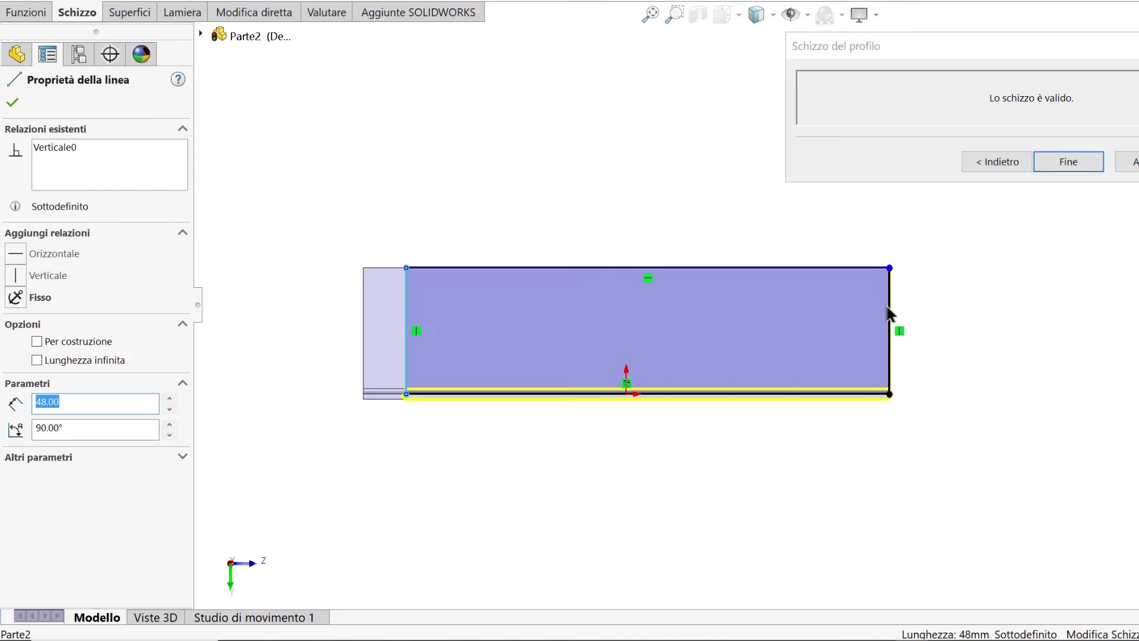
pyautogui.moveTo(889, 315); pyautogui.dragTo(809, 309)
pyautogui.click(706, 269)
pyautogui.moveTo(706, 268); pyautogui.dragTo(703, 308)
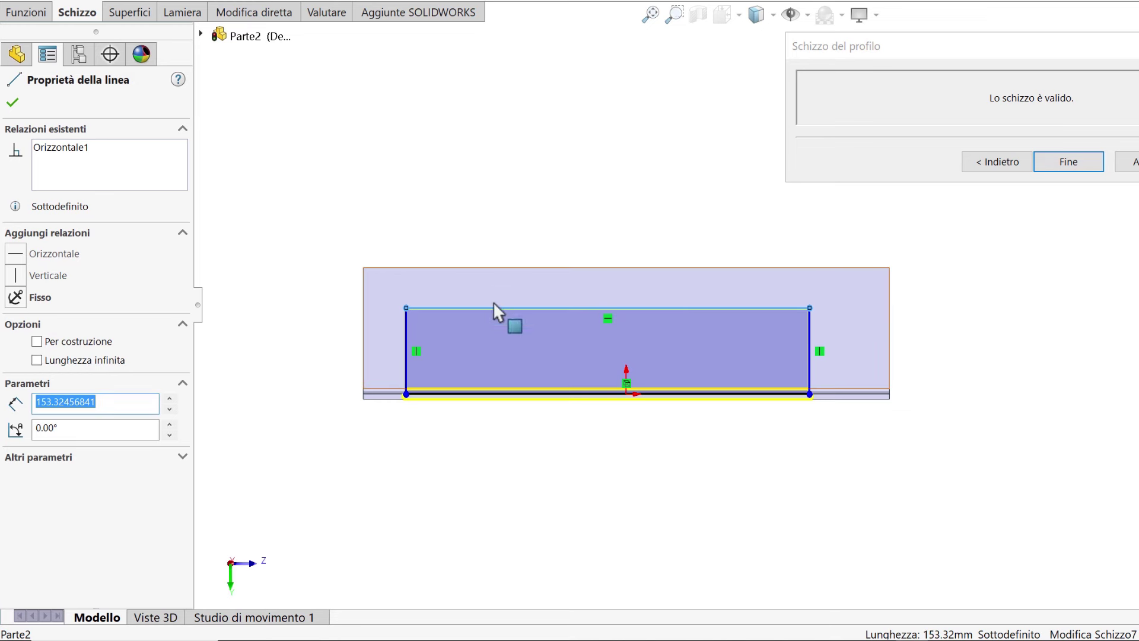
pyautogui.click(85, 341)
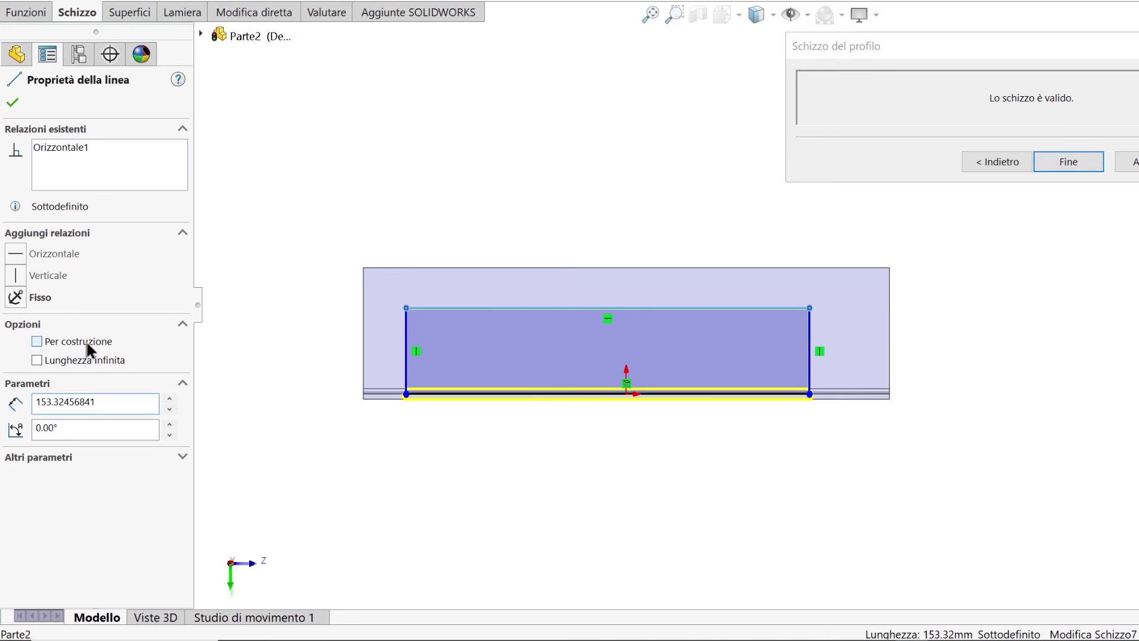
pyautogui.click(485, 176)
# Draw a tangent arc from the profile's left top corner to its right top corner
pyautogui.press('s')
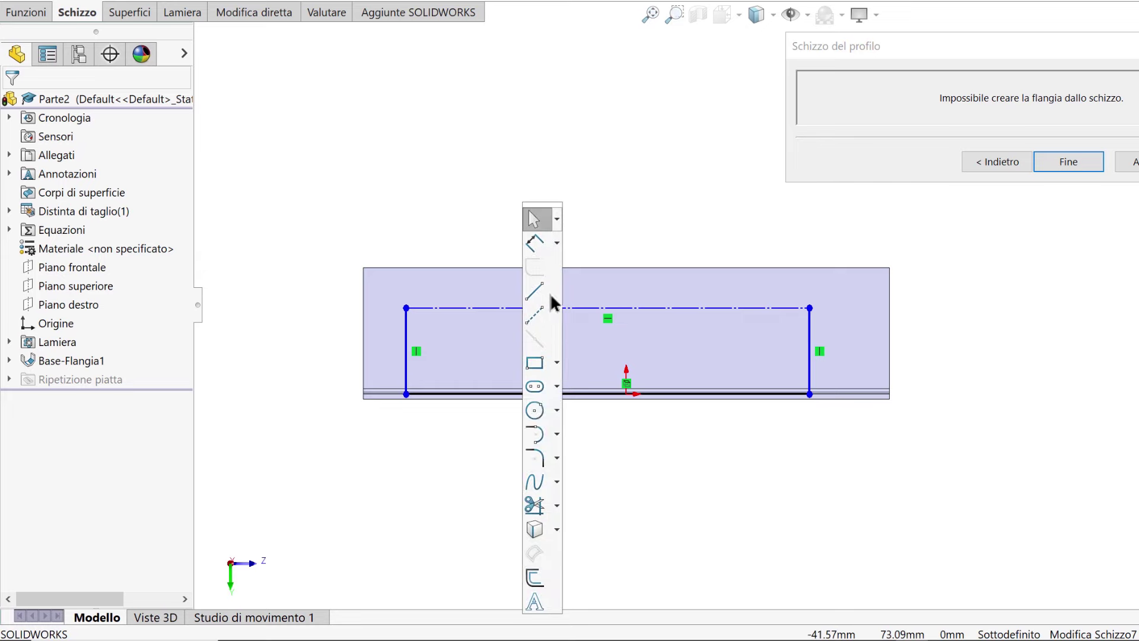
pyautogui.click(535, 434)
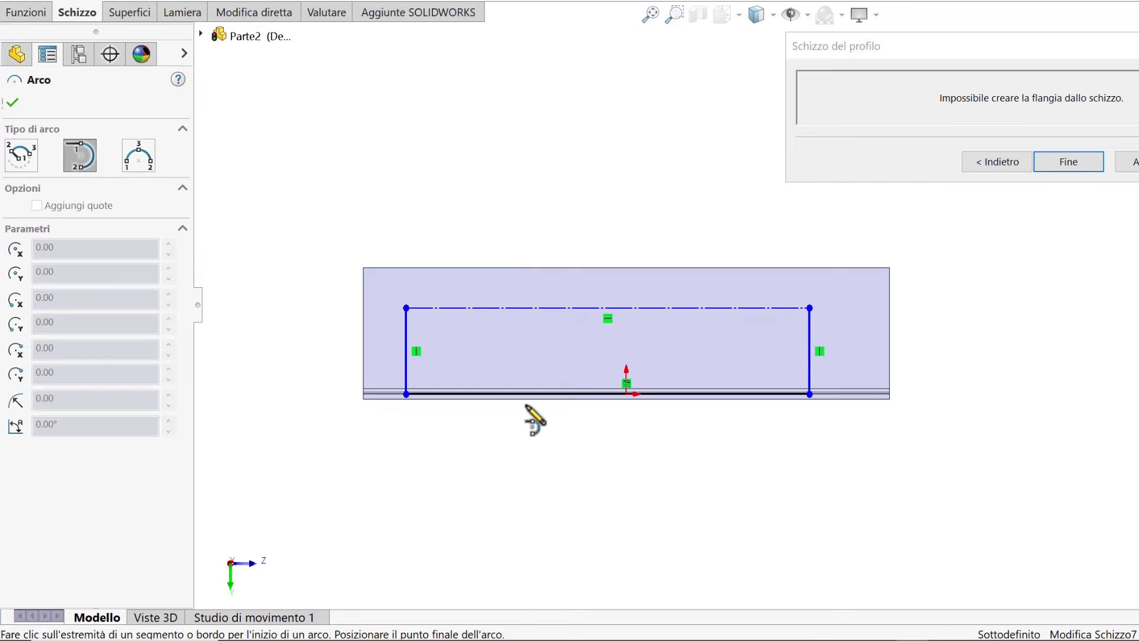
pyautogui.click(405, 308)
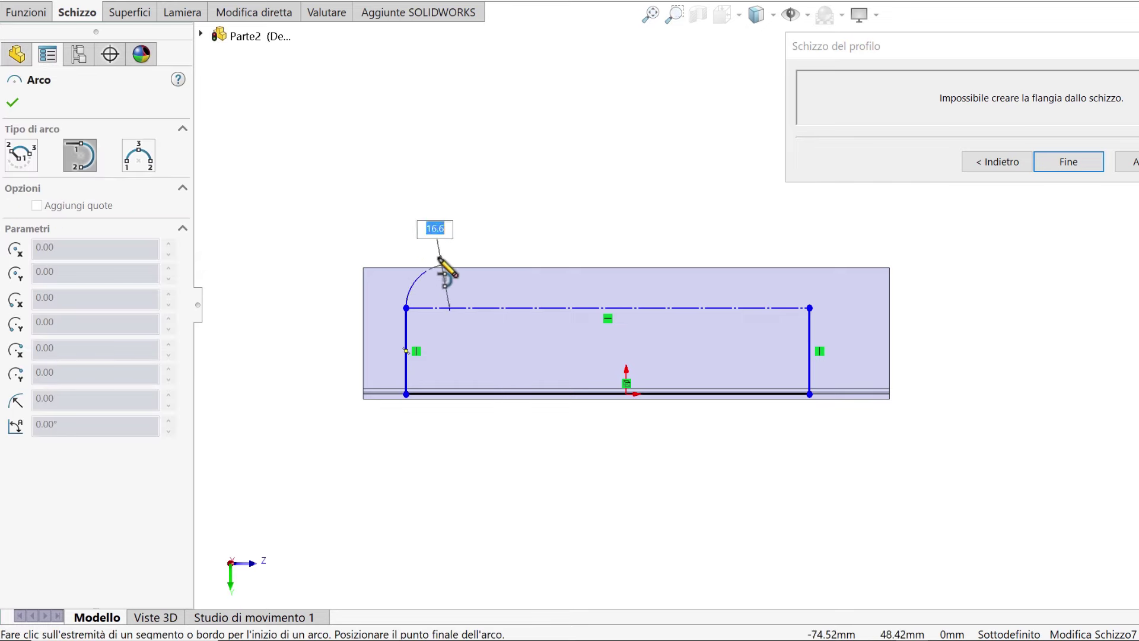
pyautogui.click(810, 307)
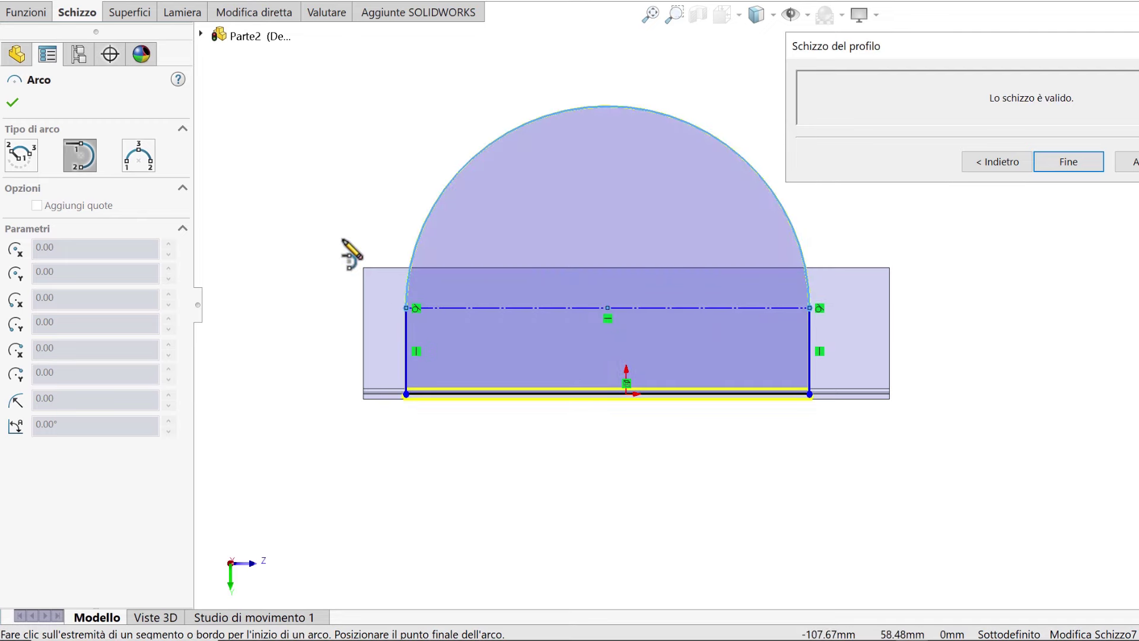
pyautogui.press('Escape')
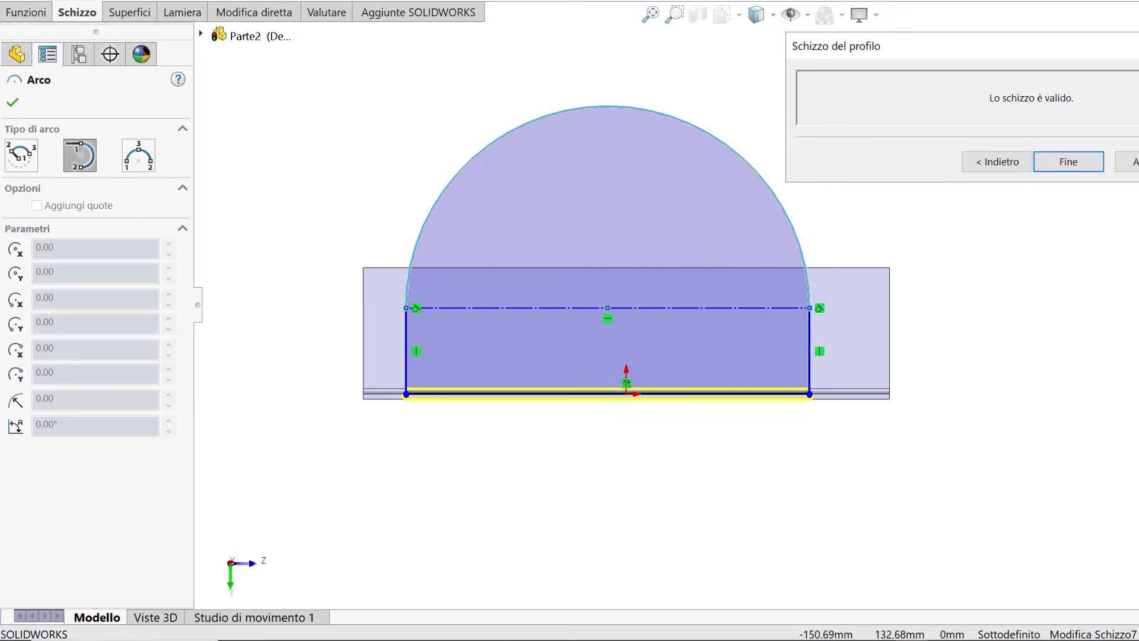
# Dimension both flange profile sides 30 mm in from the left and right plate ends
pyautogui.click(407, 341)
pyautogui.click(362, 329)
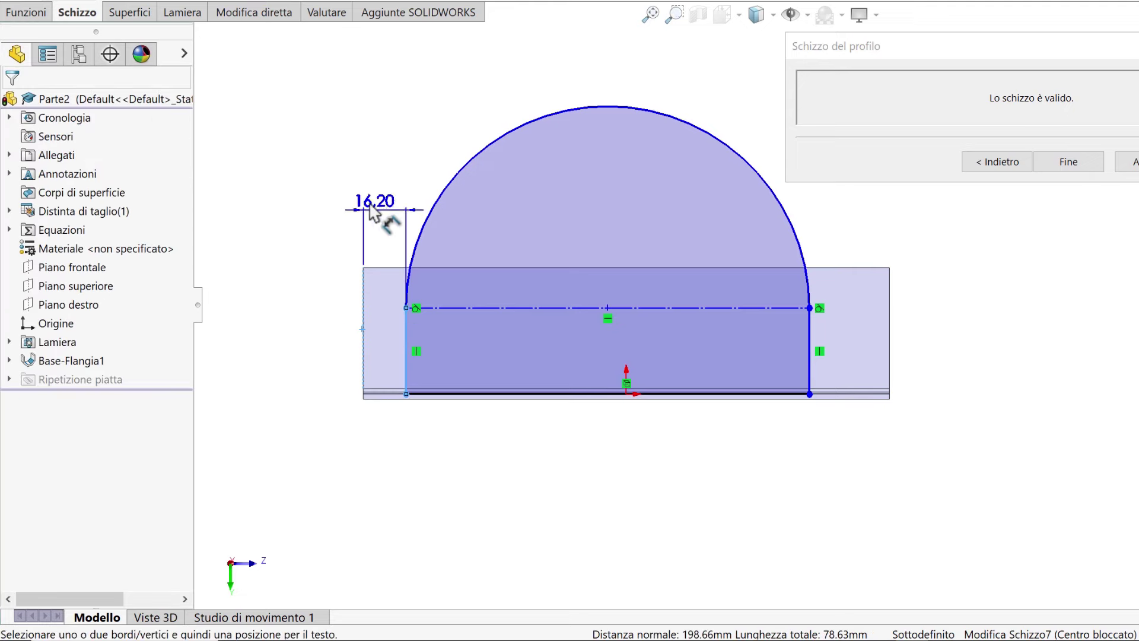
pyautogui.click(313, 215)
pyautogui.write('30')
pyautogui.press('Return')
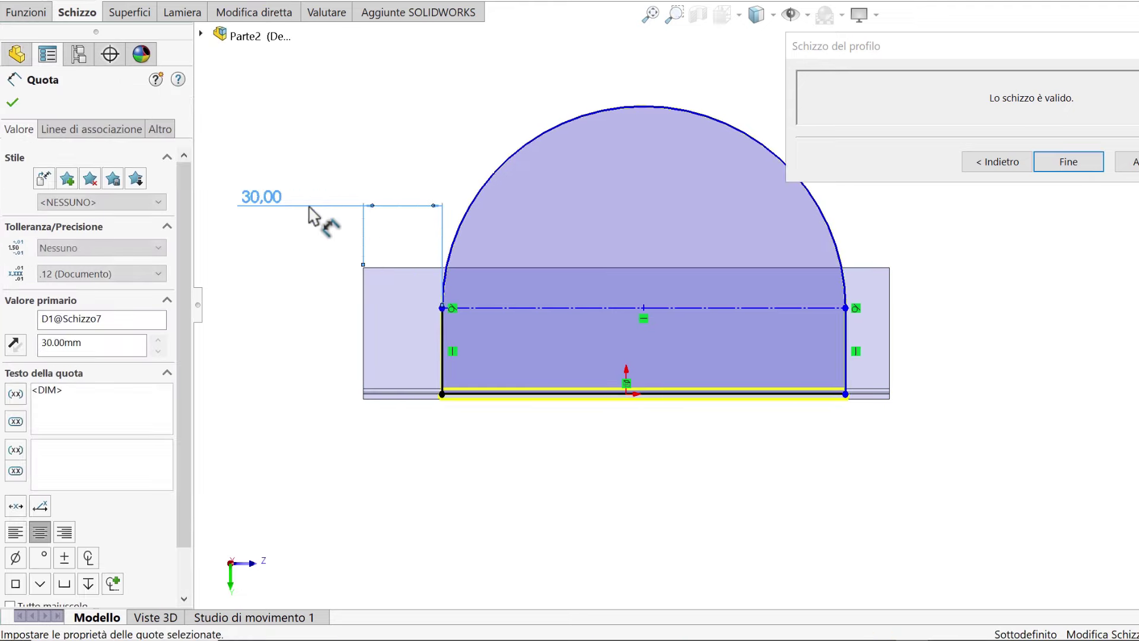
pyautogui.click(847, 343)
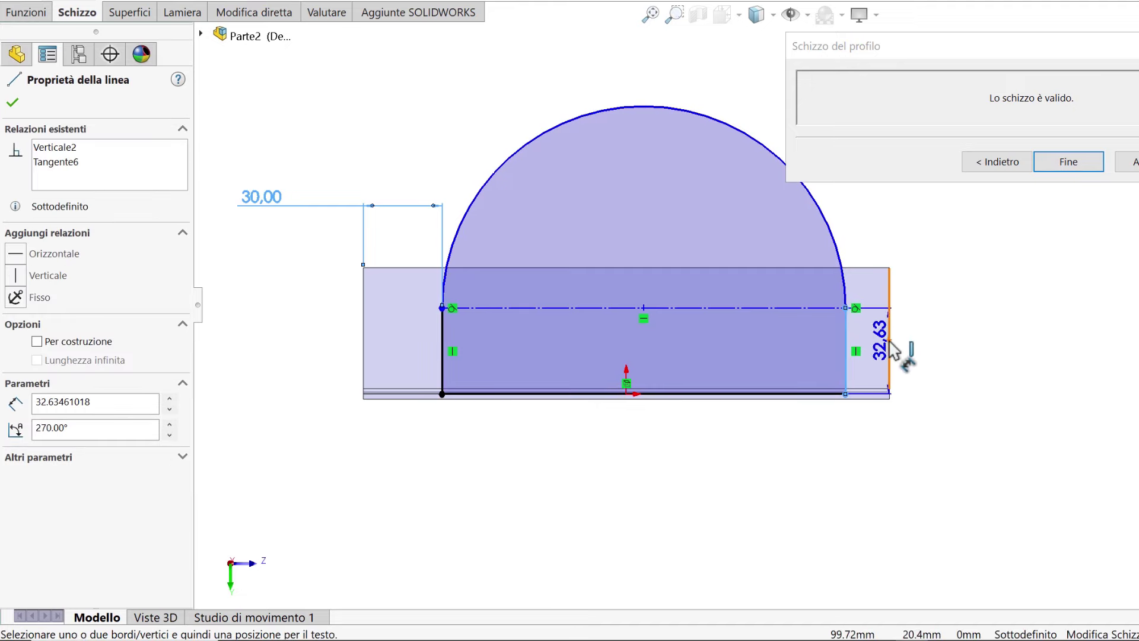
pyautogui.click(890, 347)
pyautogui.click(940, 252)
pyautogui.write('30')
pyautogui.press('Return')
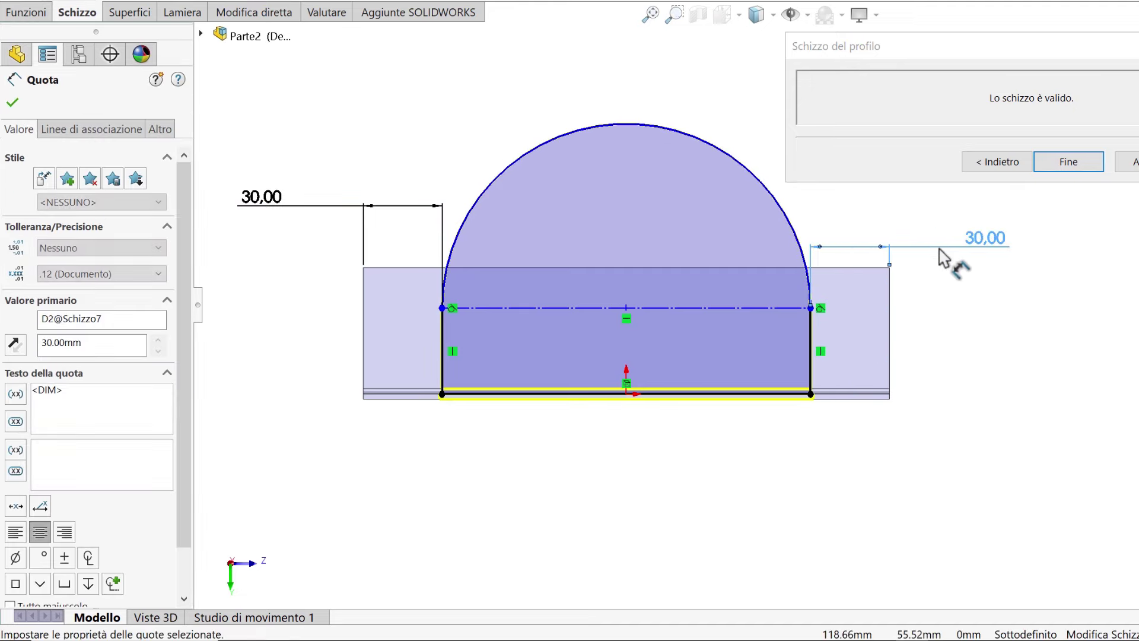
# Dimension the centerline 30 mm above the bottom edge to fully define the profile
pyautogui.click(532, 307)
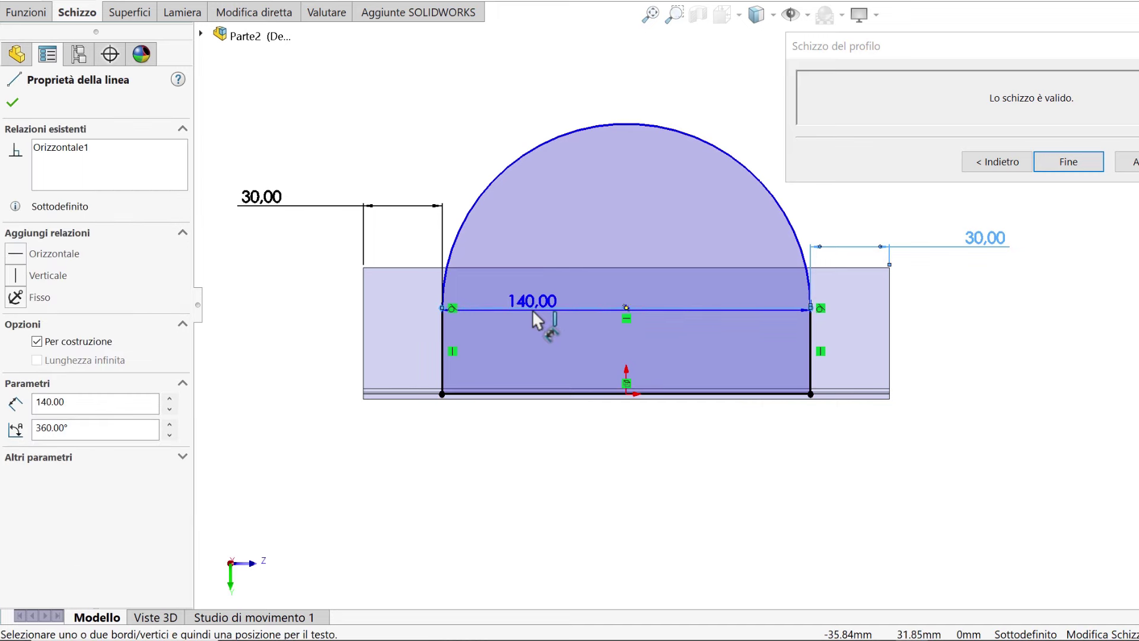
pyautogui.click(450, 394)
pyautogui.click(333, 330)
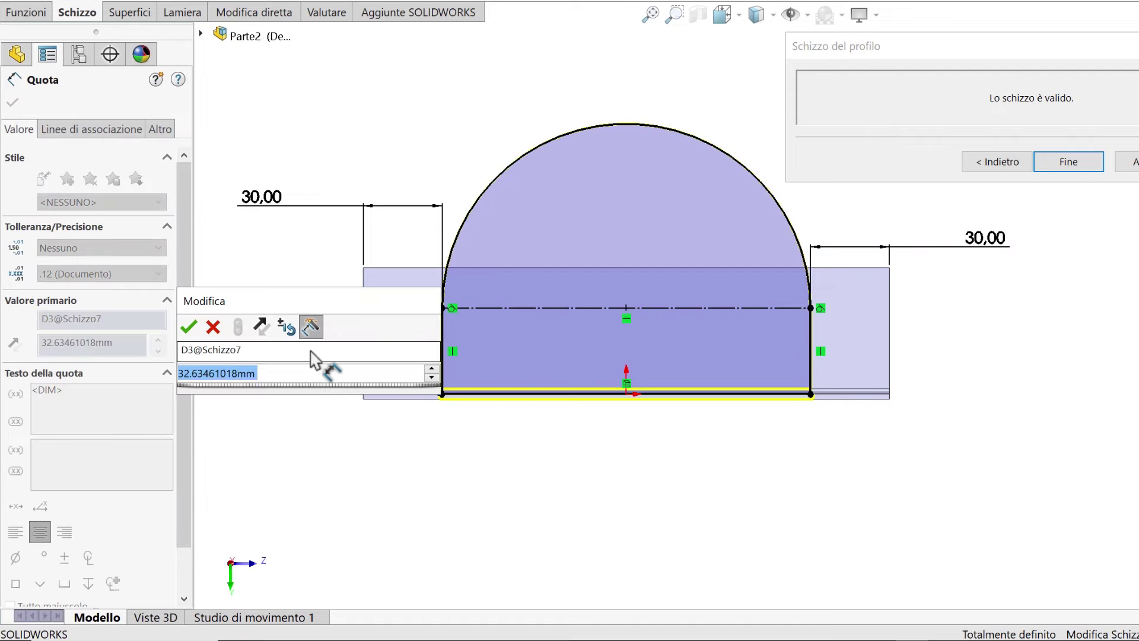
pyautogui.write('30')
pyautogui.press('Return')
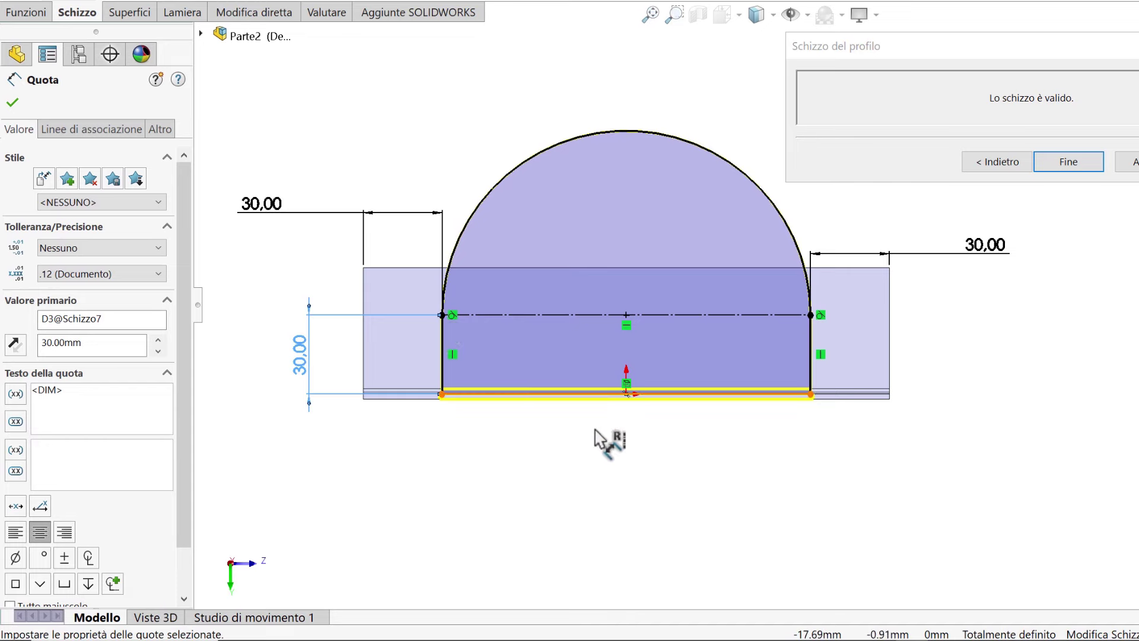
pyautogui.click(620, 454)
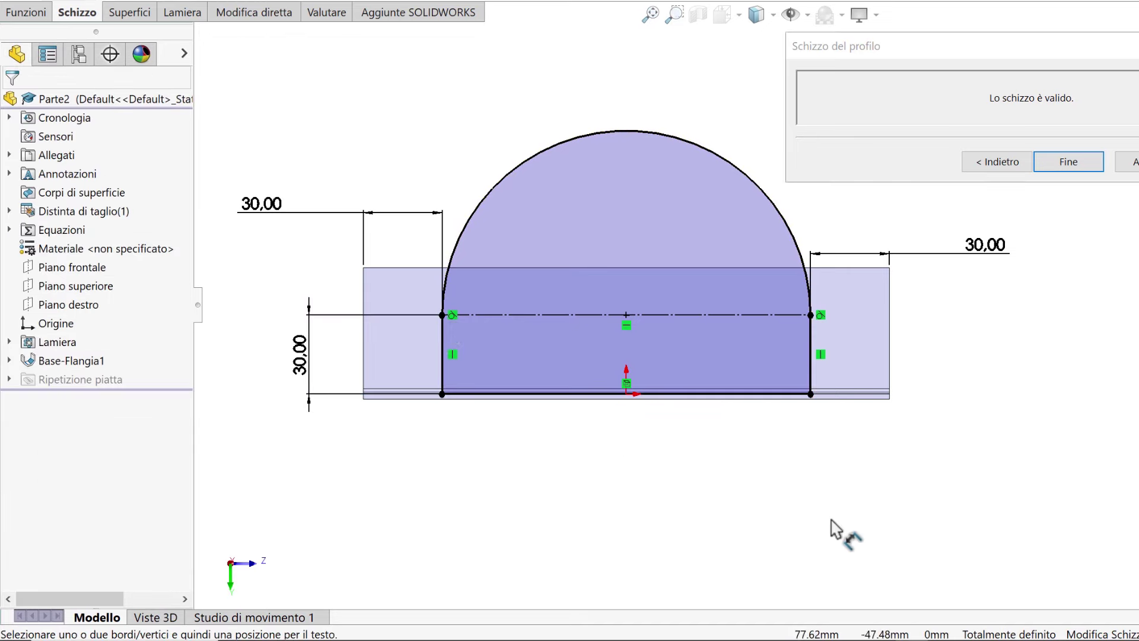
pyautogui.keyDown('ctrl'); pyautogui.moveTo(839, 534); pyautogui.dragTo(869, 588, button='middle'); pyautogui.keyUp('ctrl')
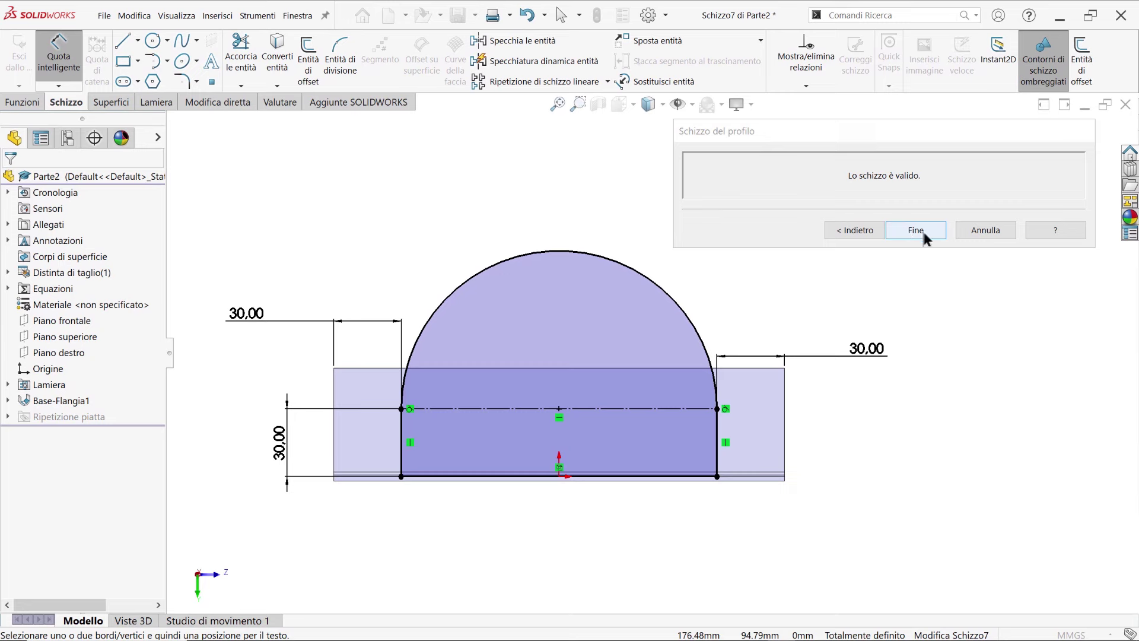
# Finish the profile sketch, check the preview, and accept the 90-degree Bordo-Flangia1 edge flange
pyautogui.click(922, 229)
pyautogui.click(850, 231)
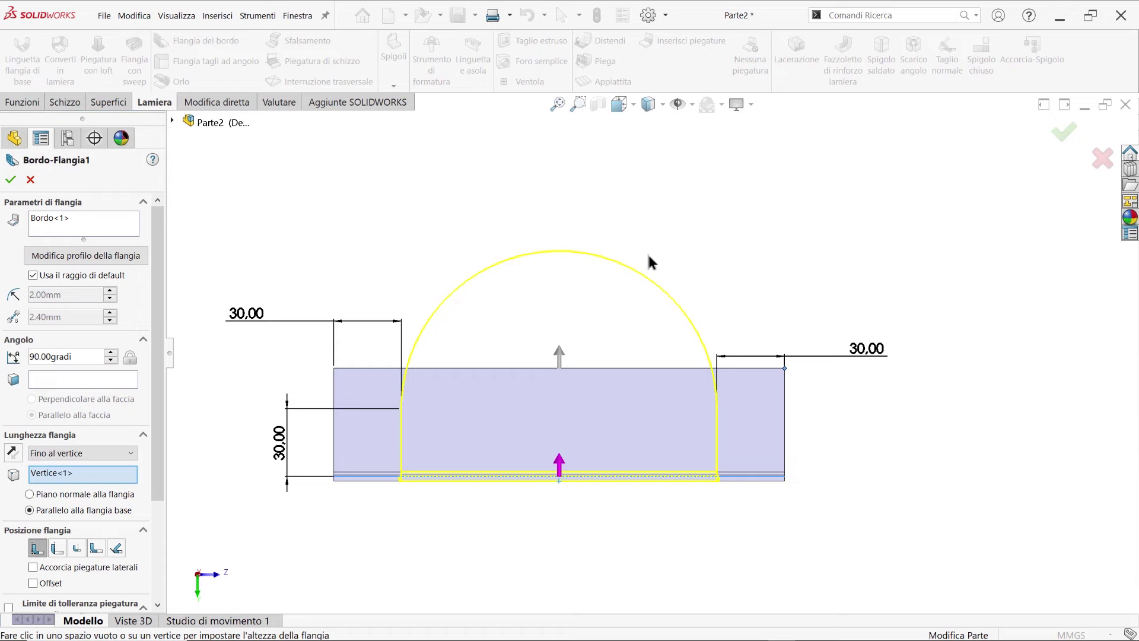
pyautogui.moveTo(805, 250)
pyautogui.mouseDown(button='middle')
pyautogui.moveTo(859, 248)
pyautogui.moveTo(864, 285)
pyautogui.mouseUp(button='middle')
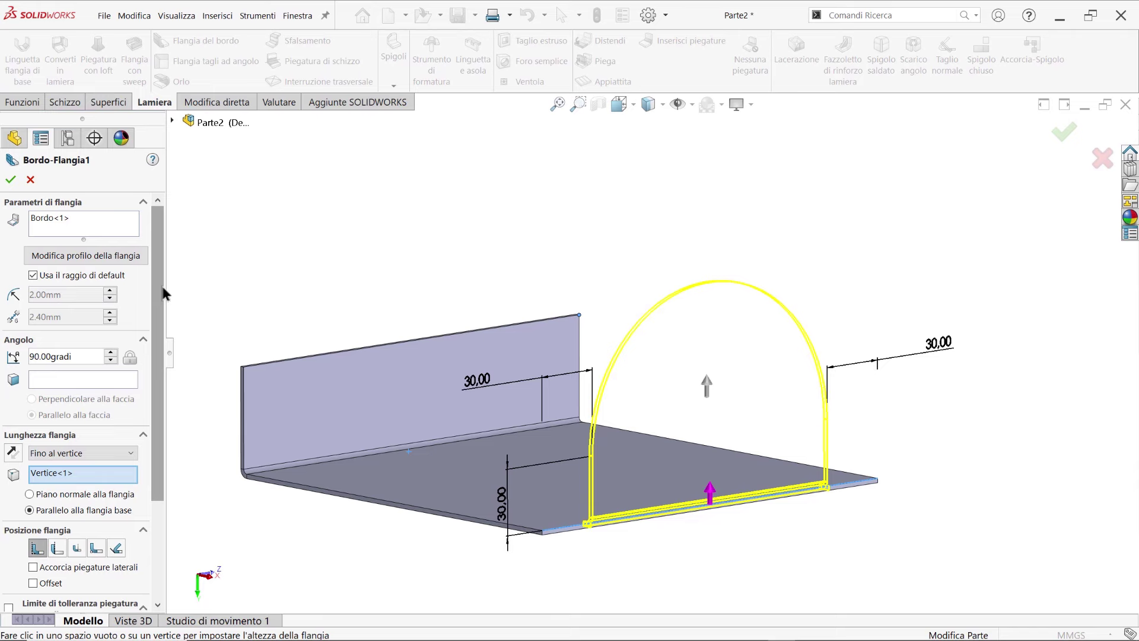
pyautogui.click(10, 180)
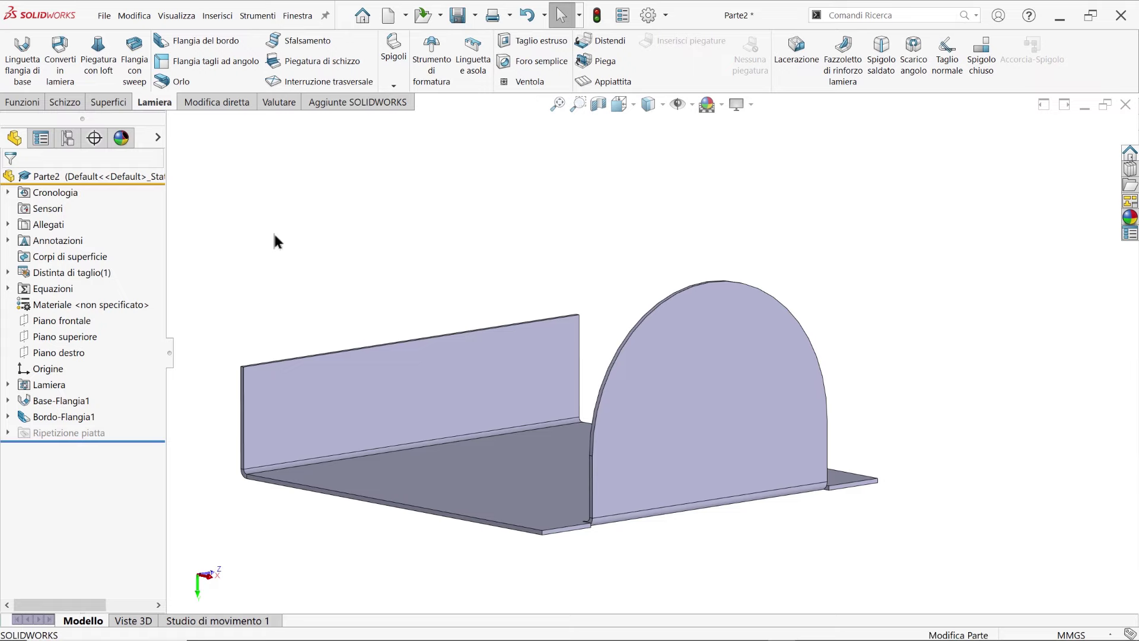
pyautogui.moveTo(402, 386)
pyautogui.mouseDown(button='middle')
pyautogui.moveTo(519, 307)
pyautogui.moveTo(568, 393)
pyautogui.moveTo(611, 417)
pyautogui.moveTo(628, 242)
pyautogui.moveTo(599, 90)
pyautogui.moveTo(470, 162)
pyautogui.moveTo(483, 178)
pyautogui.mouseUp(button='middle')
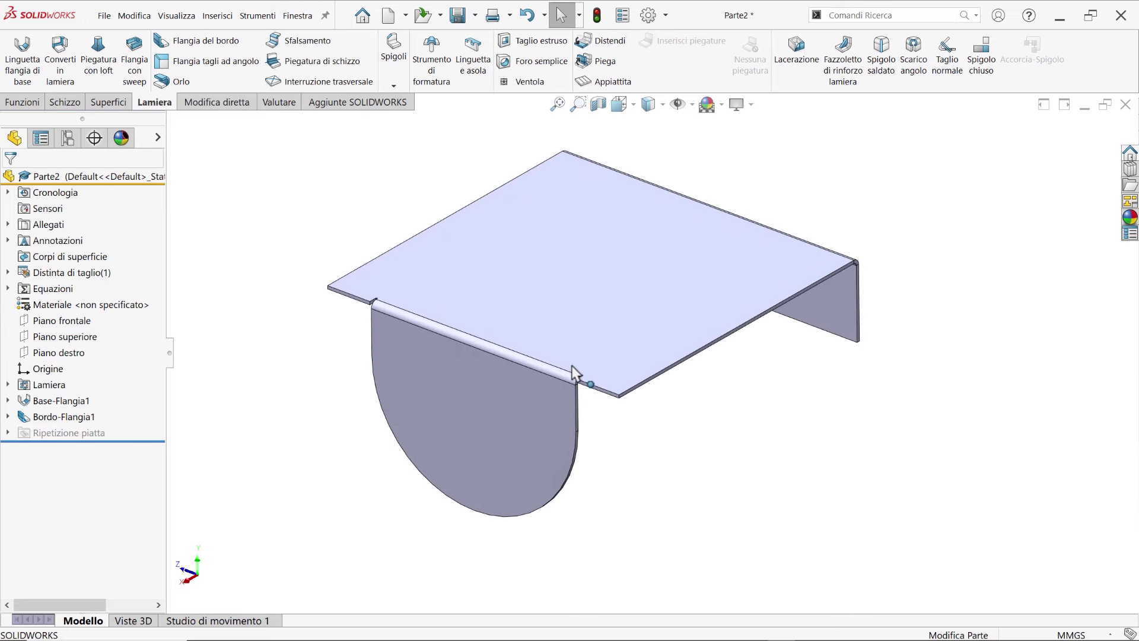
pyautogui.scroll(-2, 587, 353)
pyautogui.scroll(-3, 597, 358)
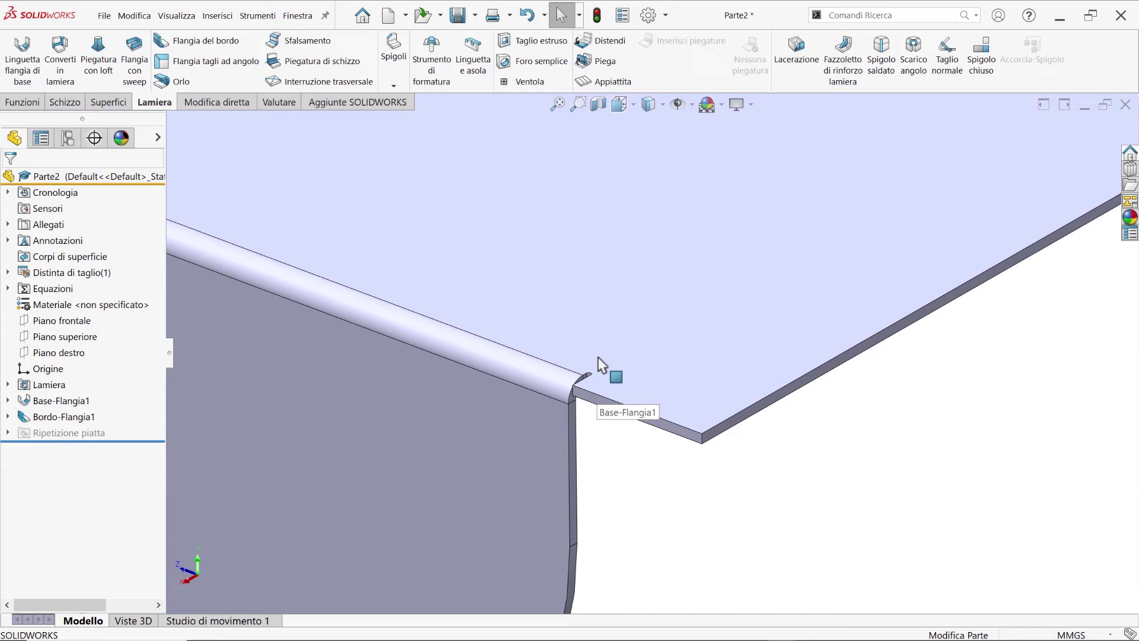
pyautogui.click(601, 325)
pyautogui.click(717, 319)
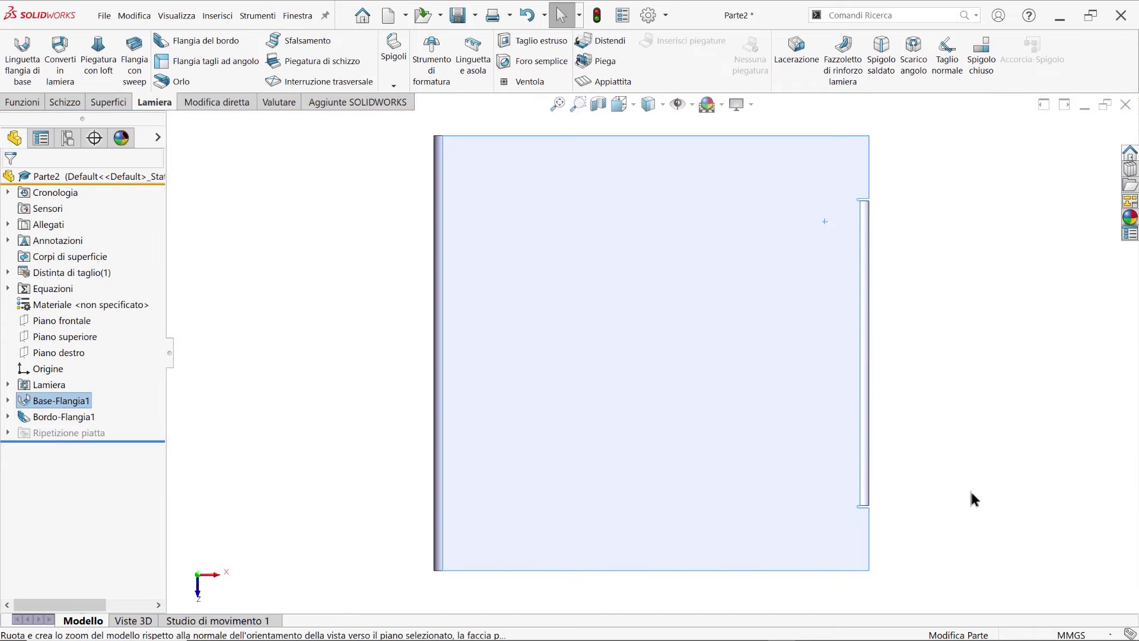
pyautogui.scroll(-4, 898, 503)
pyautogui.scroll(-1, 757, 445)
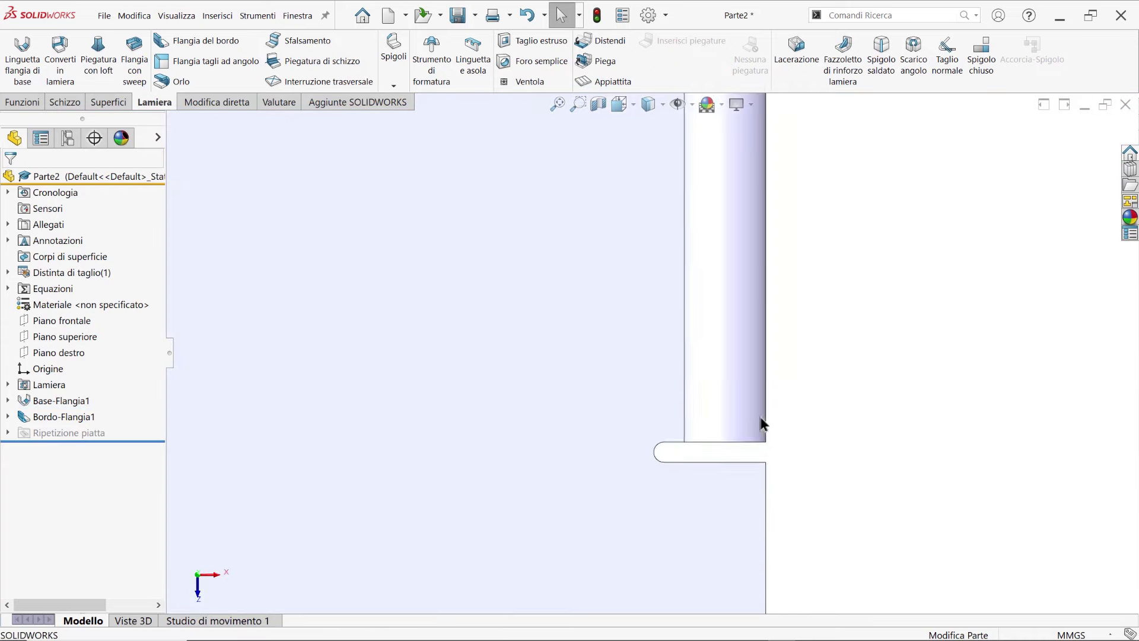
pyautogui.scroll(-2, 760, 426)
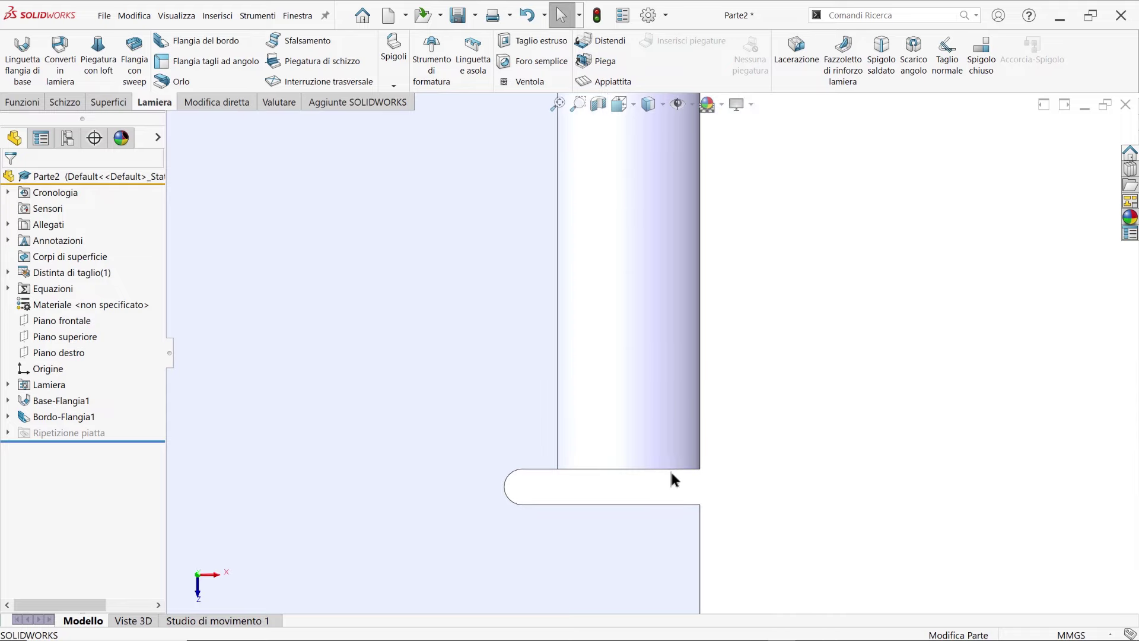
pyautogui.scroll(-1, 675, 497)
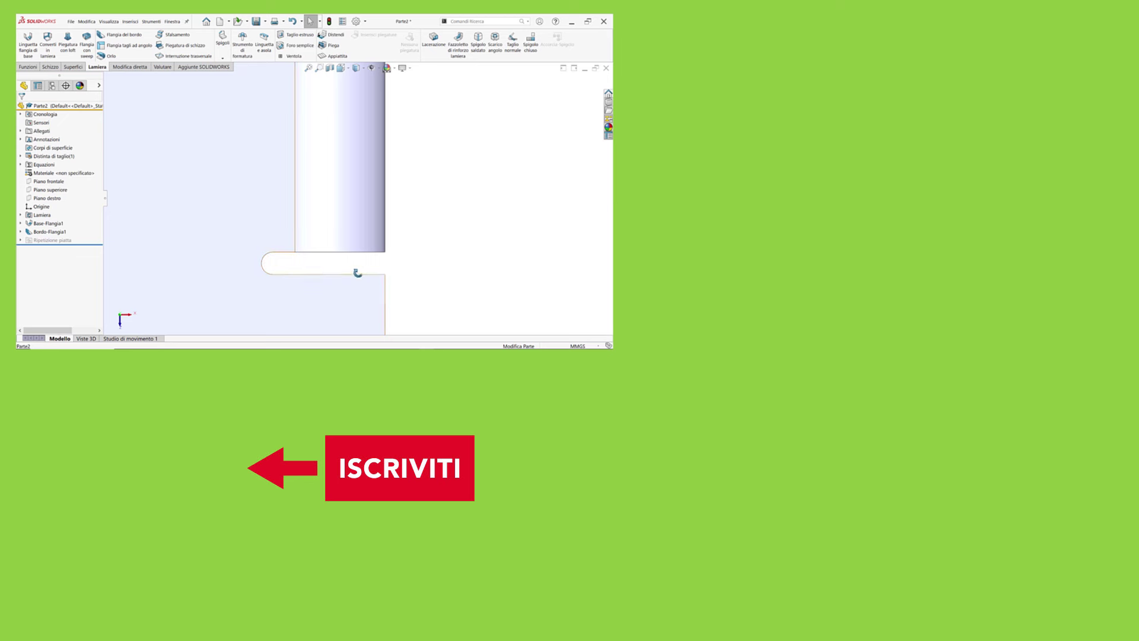
pyautogui.moveTo(354, 270)
pyautogui.mouseDown(button='middle')
pyautogui.moveTo(325, 257)
pyautogui.moveTo(408, 146)
pyautogui.mouseUp(button='middle')
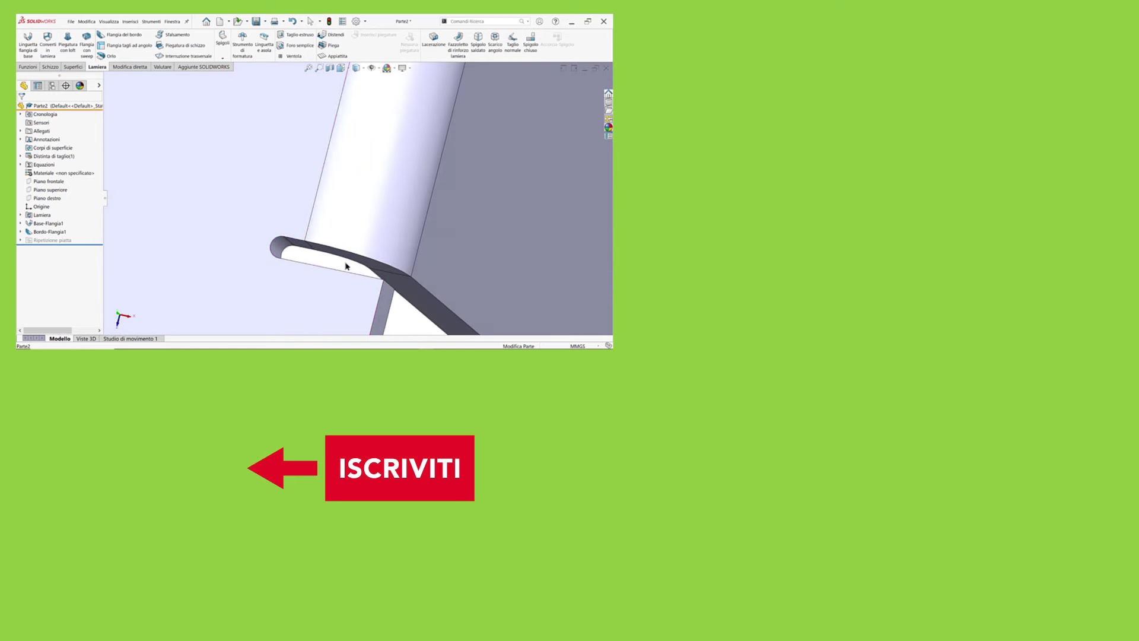